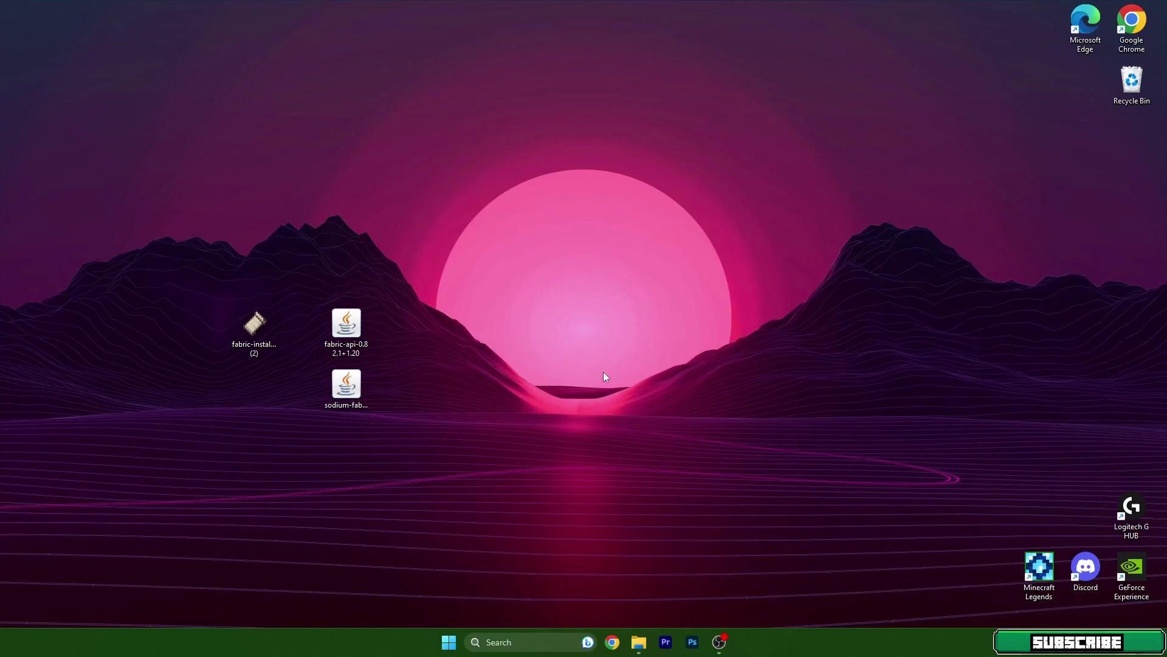
Group the Fabric installer, Fabric API and Sodium files together near the desktop centre.
{"action": "left_click_drag", "start_coordinate": [222, 301], "coordinate": [419, 437]}
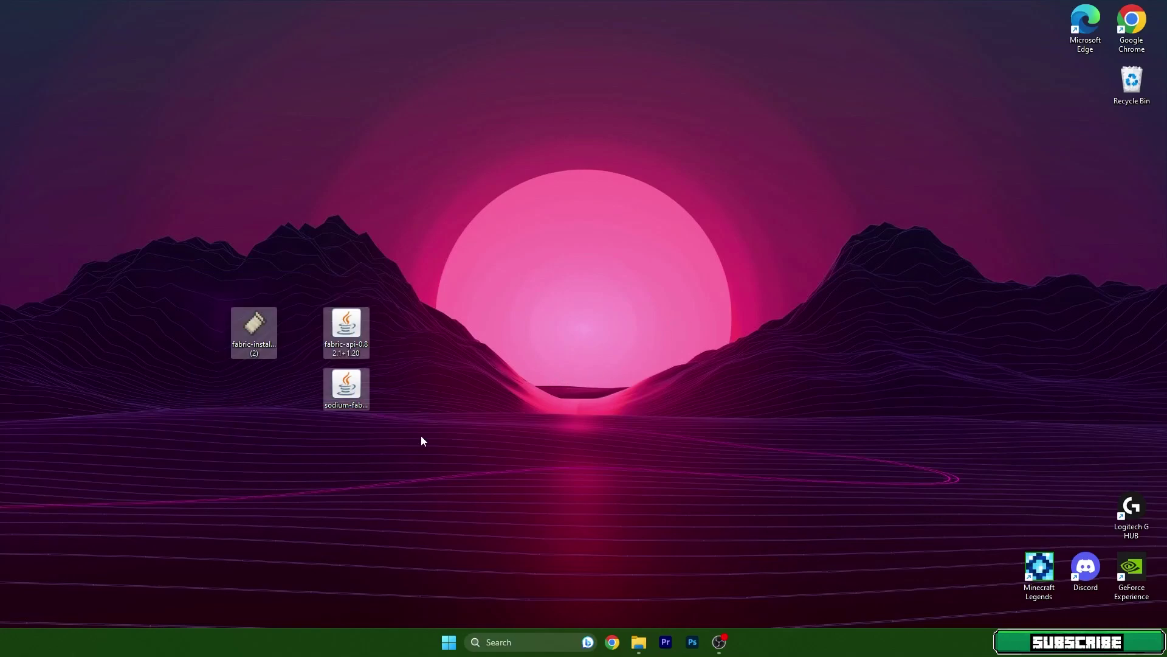
{"action": "left_click_drag", "start_coordinate": [347, 383], "coordinate": [577, 322]}
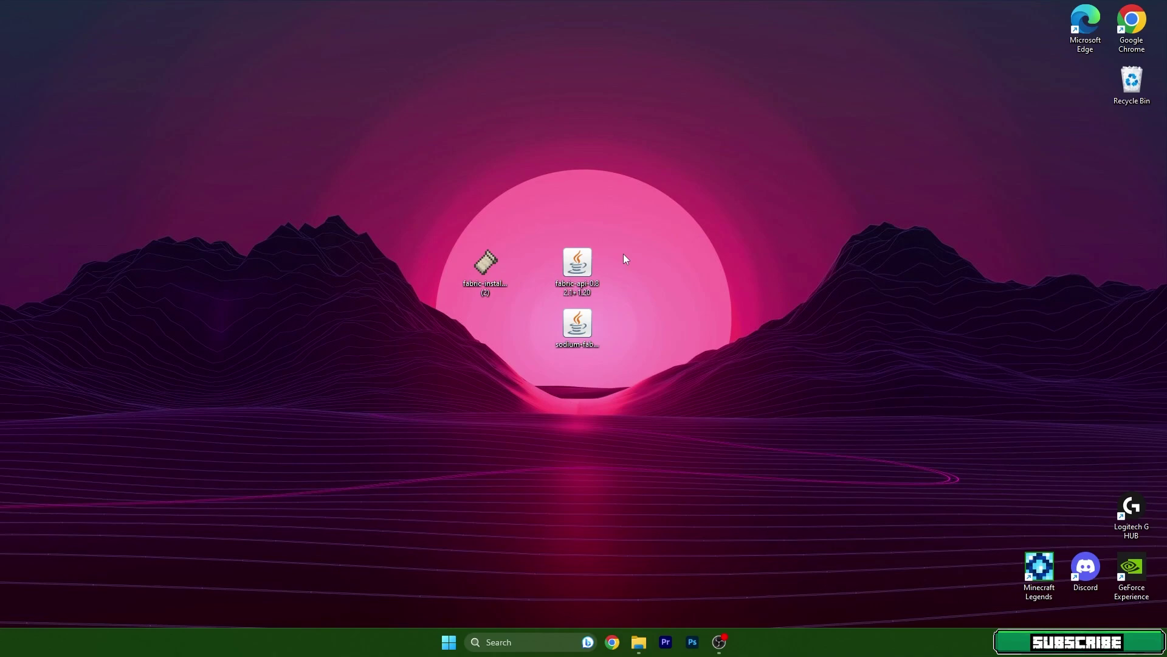
{"action": "left_click_drag", "start_coordinate": [409, 221], "coordinate": [583, 323]}
{"action": "left_click", "coordinate": [688, 381]}
{"action": "left_click_drag", "start_coordinate": [425, 222], "coordinate": [602, 342]}
{"action": "left_click", "coordinate": [621, 228]}
{"action": "left_click_drag", "start_coordinate": [384, 179], "coordinate": [625, 359]}
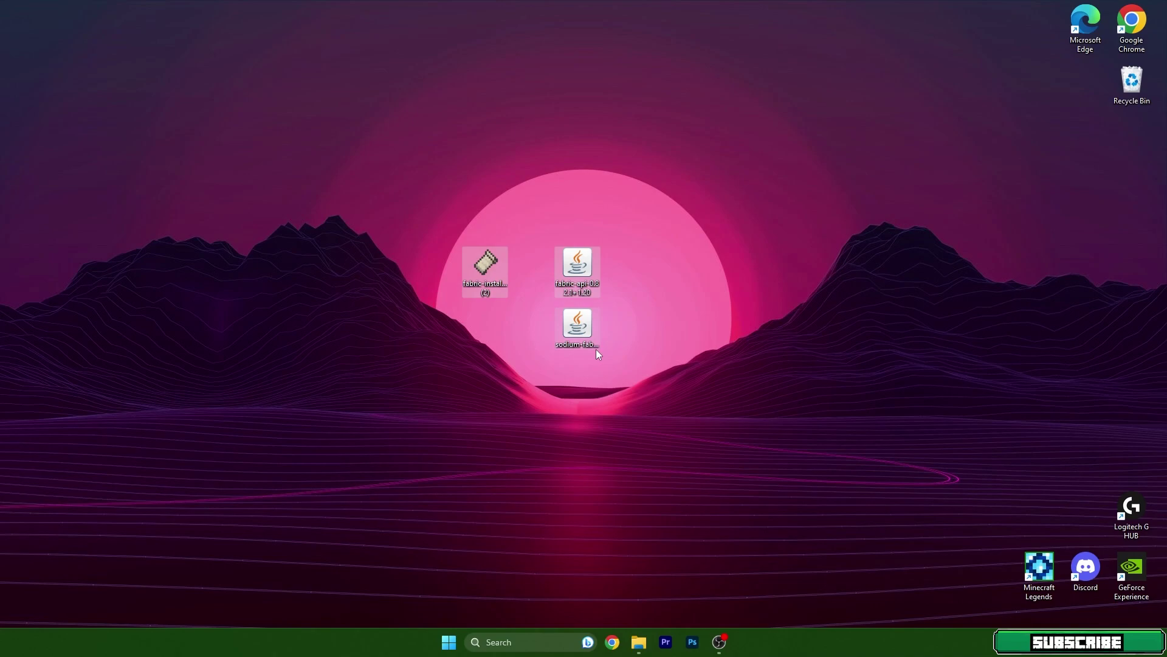
{"action": "left_click_drag", "start_coordinate": [522, 337], "coordinate": [641, 356]}
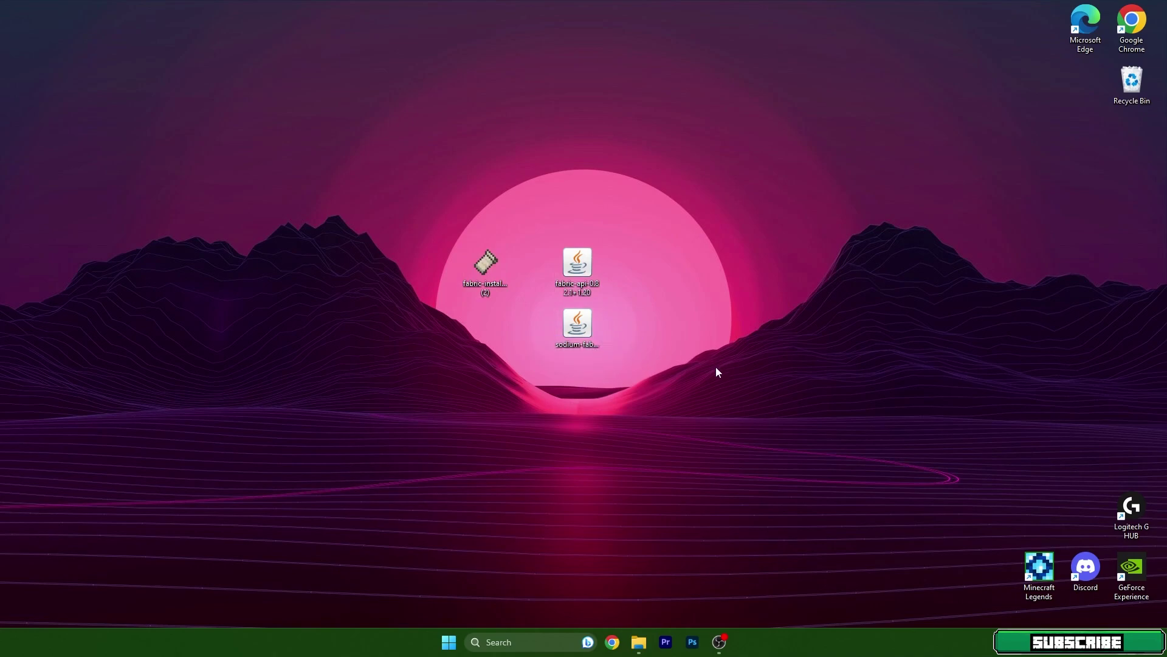
{"action": "left_click_drag", "start_coordinate": [417, 205], "coordinate": [707, 416]}
{"action": "left_click", "coordinate": [706, 417]}
Open the AppData Roaming folder via a %appdata% search and enter .minecraft.
{"action": "left_click", "coordinate": [491, 642]}
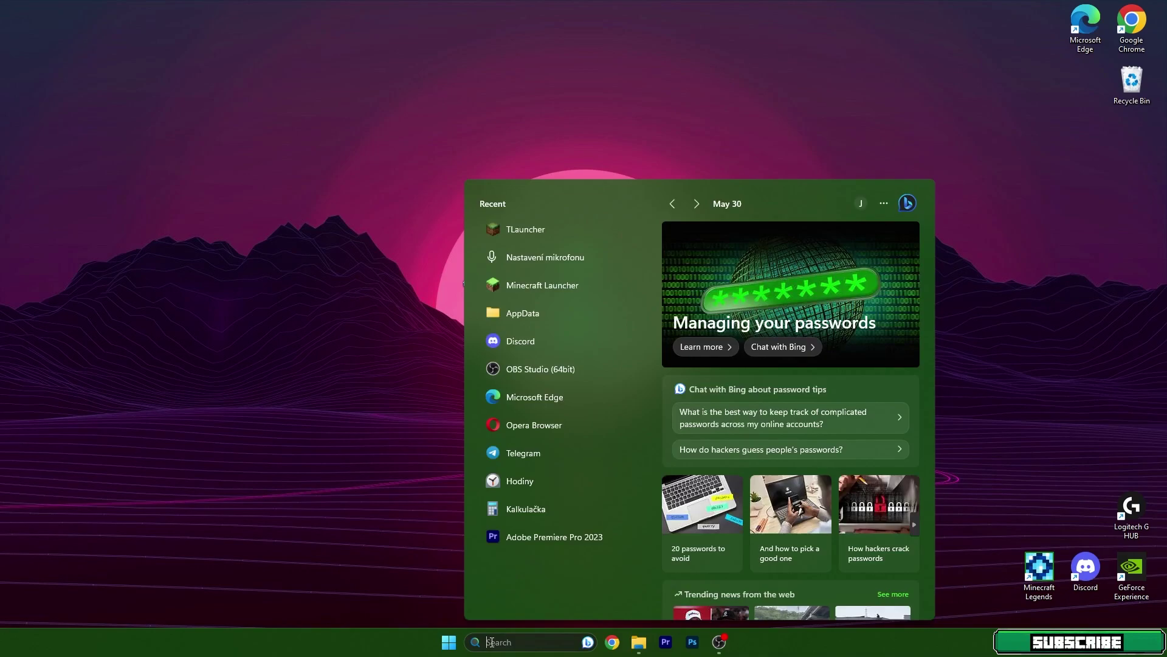
{"action": "type", "text": "%appdata%"}
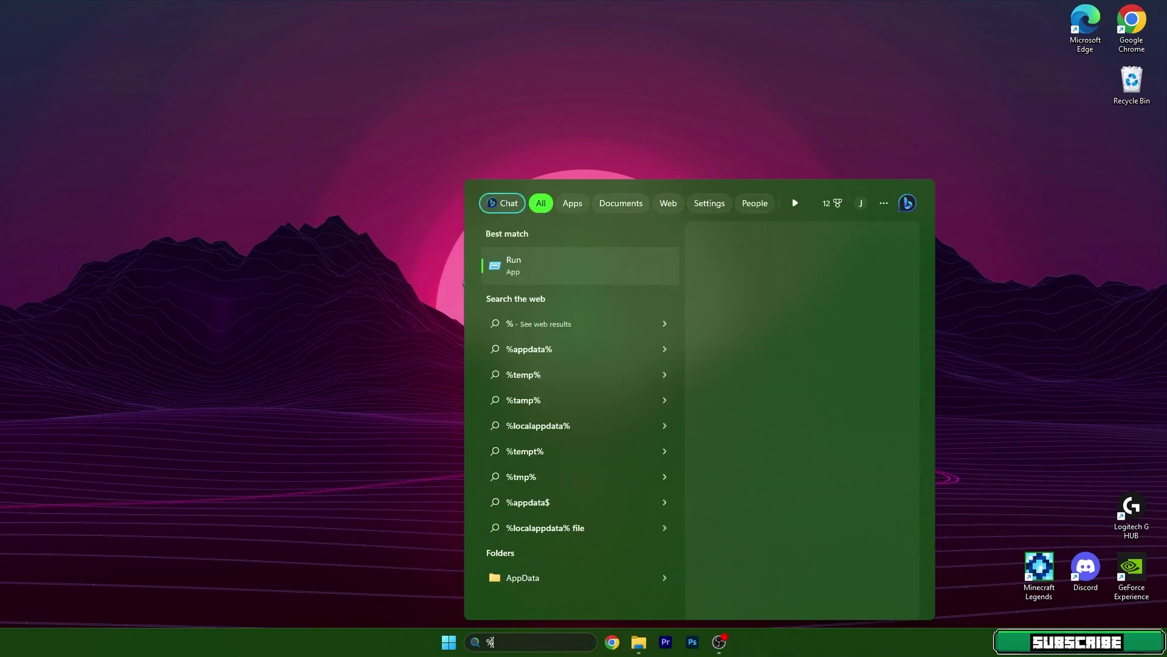
{"action": "key", "text": "Return"}
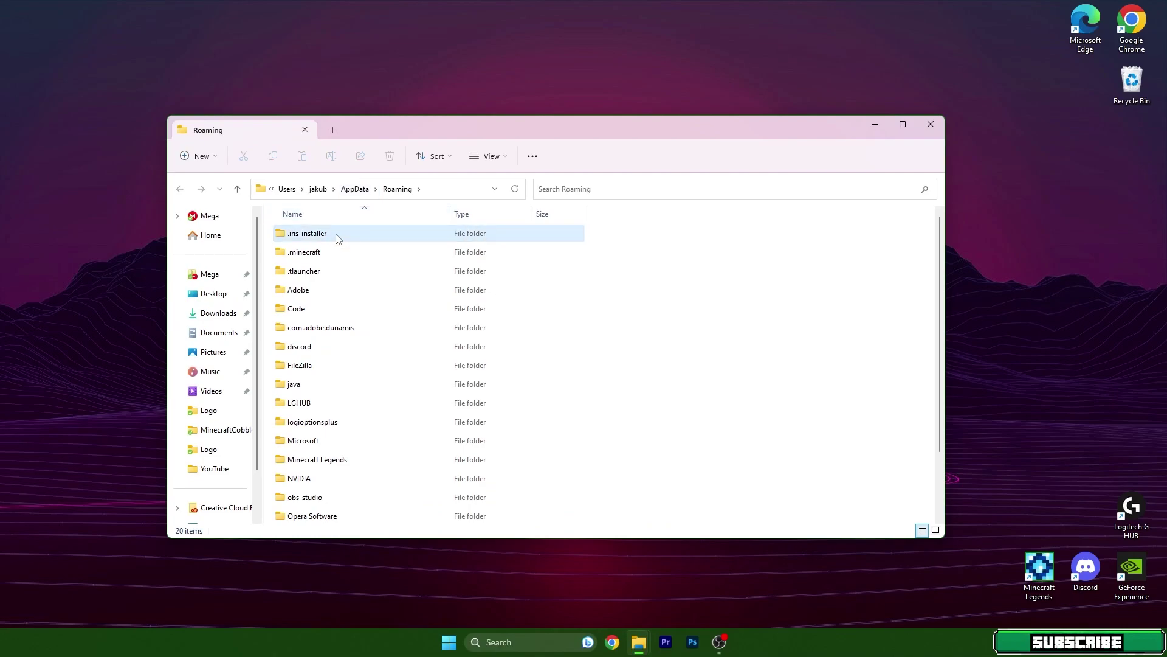
{"action": "left_click_drag", "start_coordinate": [362, 117], "coordinate": [616, 257]}
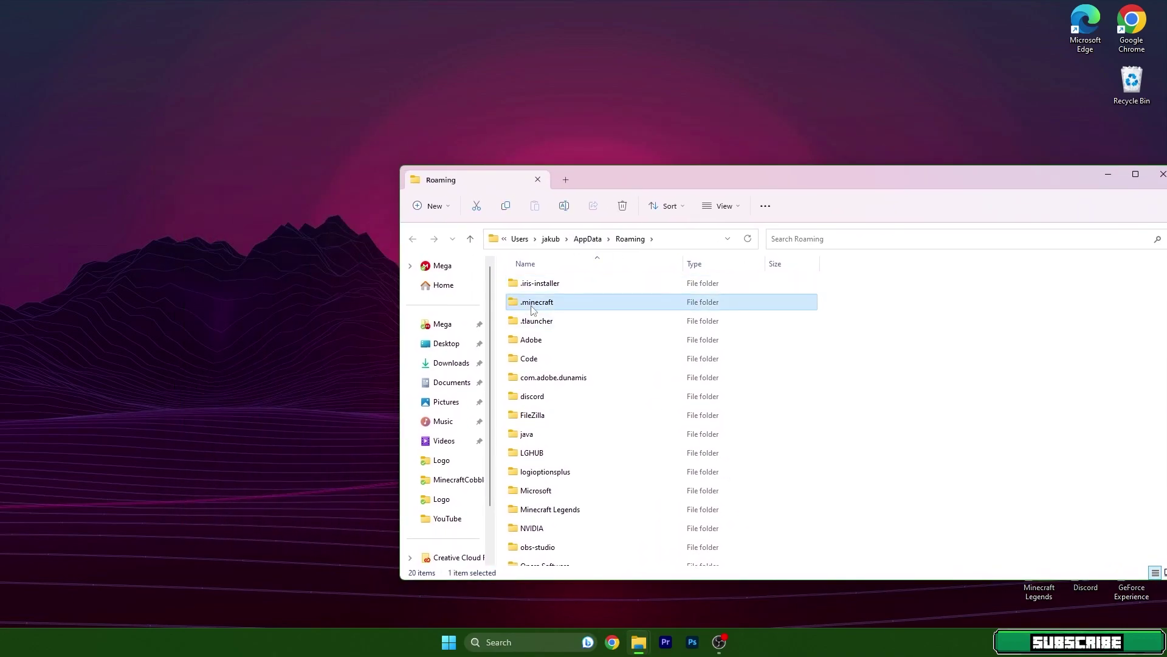
{"action": "double_click", "coordinate": [535, 303]}
Arrange Explorer beside the desktop files and open the .minecraft mods folder.
{"action": "left_click_drag", "start_coordinate": [603, 181], "coordinate": [874, 229]}
{"action": "left_click_drag", "start_coordinate": [605, 216], "coordinate": [479, 363]}
{"action": "left_click_drag", "start_coordinate": [485, 265], "coordinate": [207, 264]}
{"action": "left_click_drag", "start_coordinate": [909, 228], "coordinate": [648, 141]}
{"action": "left_click", "coordinate": [543, 321]}
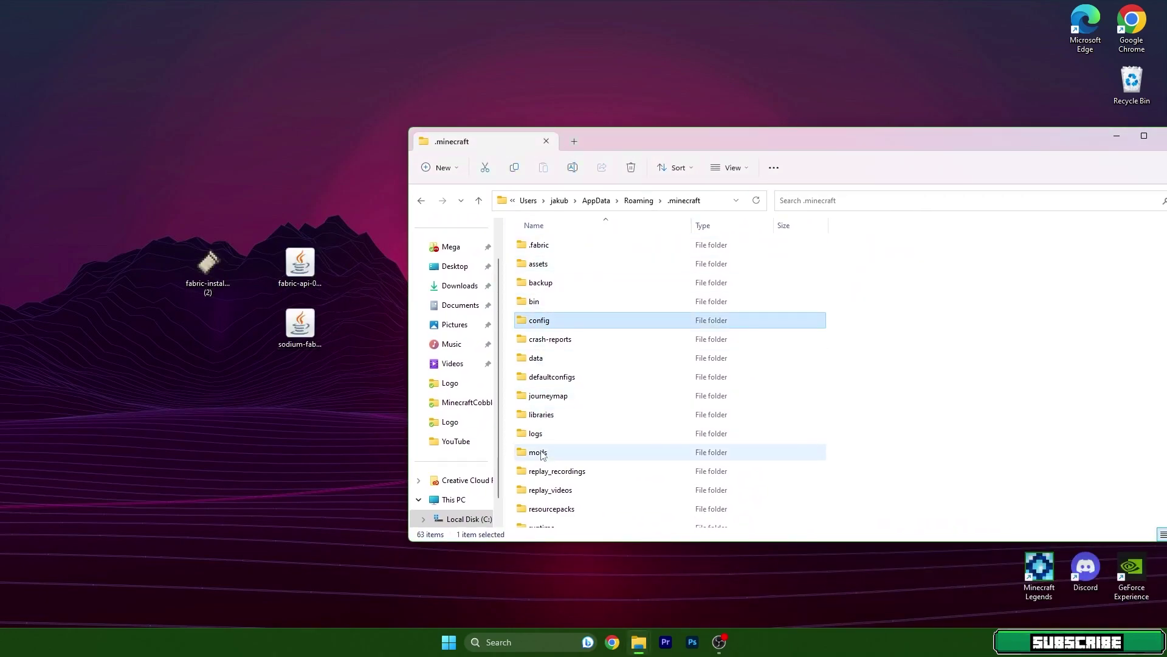
{"action": "double_click", "coordinate": [538, 452]}
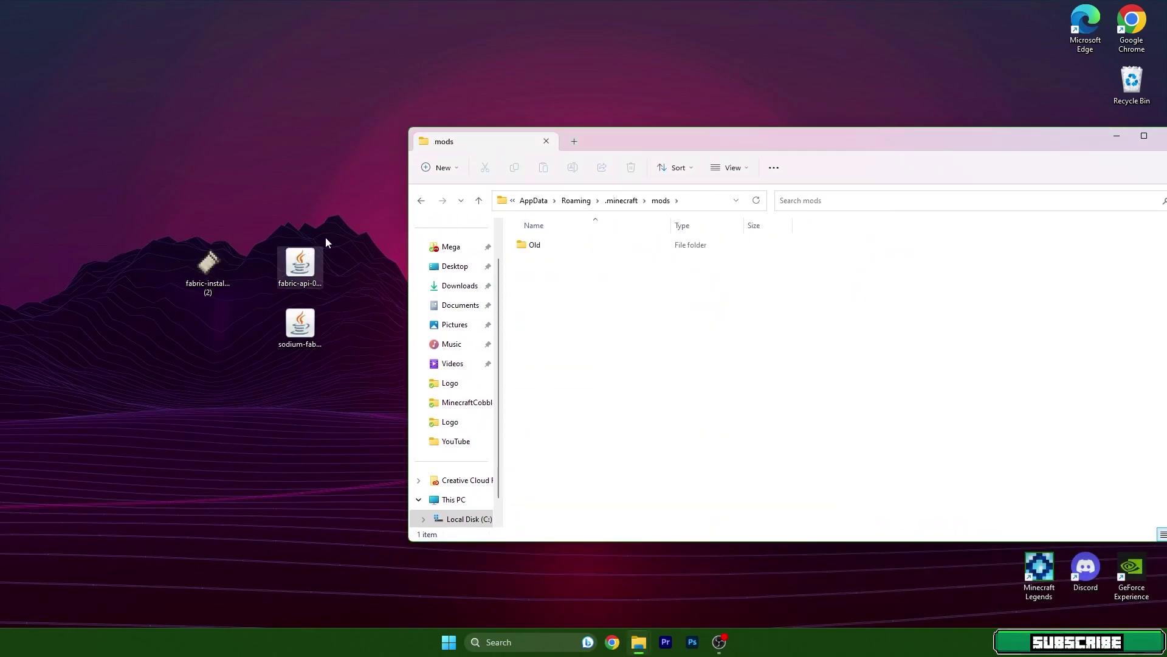
Move the Fabric API and Sodium jars into mods, then return to .minecraft.
{"action": "left_click_drag", "start_coordinate": [340, 239], "coordinate": [289, 338]}
{"action": "left_click_drag", "start_coordinate": [299, 262], "coordinate": [630, 315]}
{"action": "left_click", "coordinate": [593, 298]}
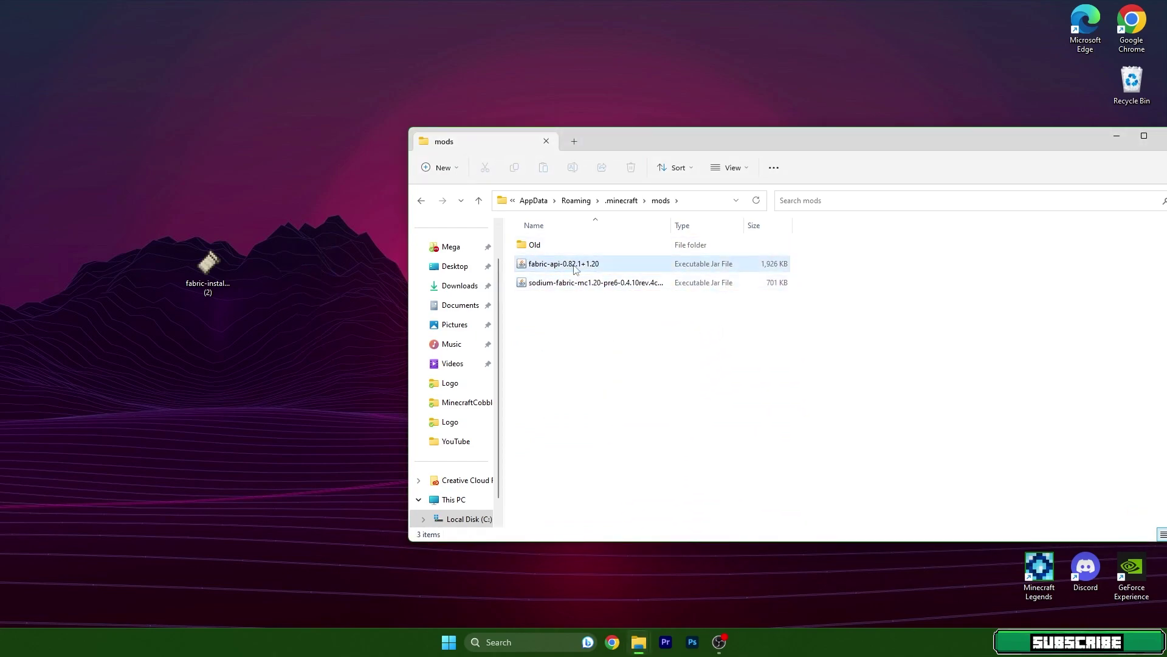
{"action": "left_click", "coordinate": [420, 200]}
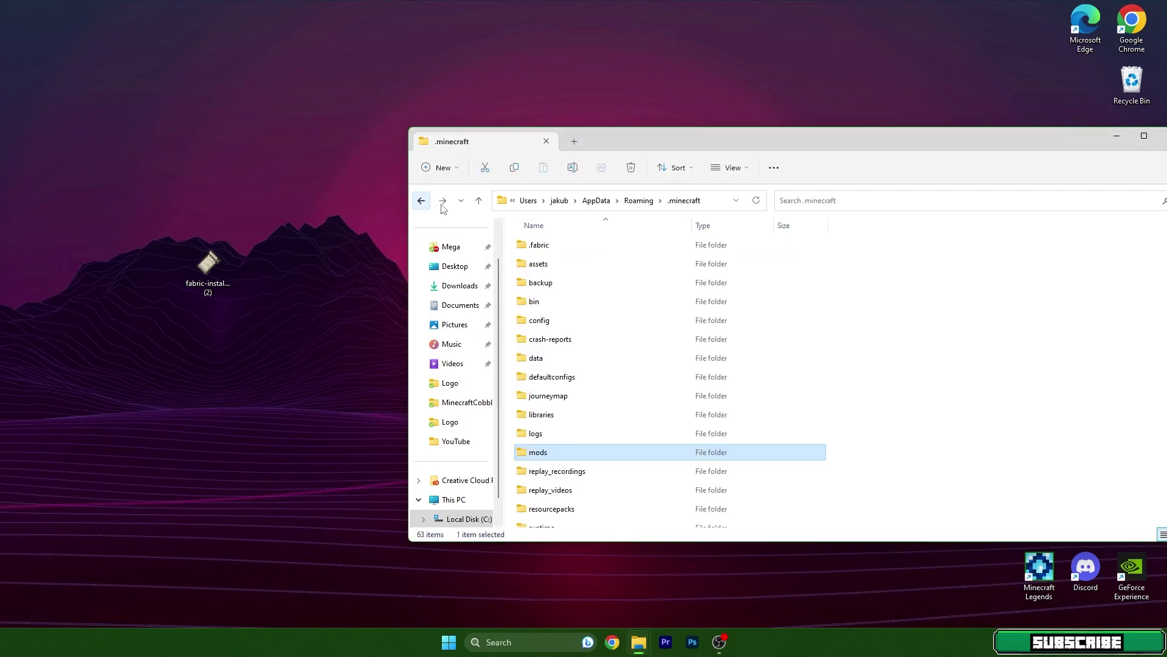
{"action": "scroll", "coordinate": [686, 364], "scroll_direction": "down", "scroll_amount": 4}
Install Fabric Loader 0.14.21 for Minecraft 1.20-pre6 with the Fabric installer.
{"action": "double_click", "coordinate": [541, 442]}
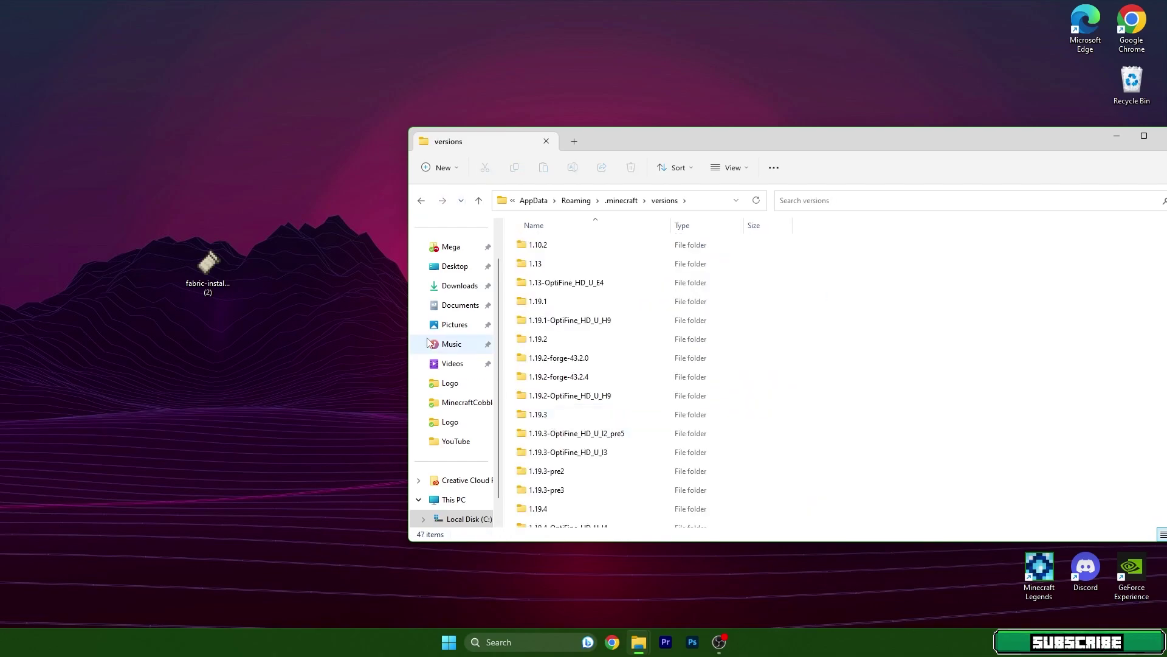
{"action": "double_click", "coordinate": [213, 282]}
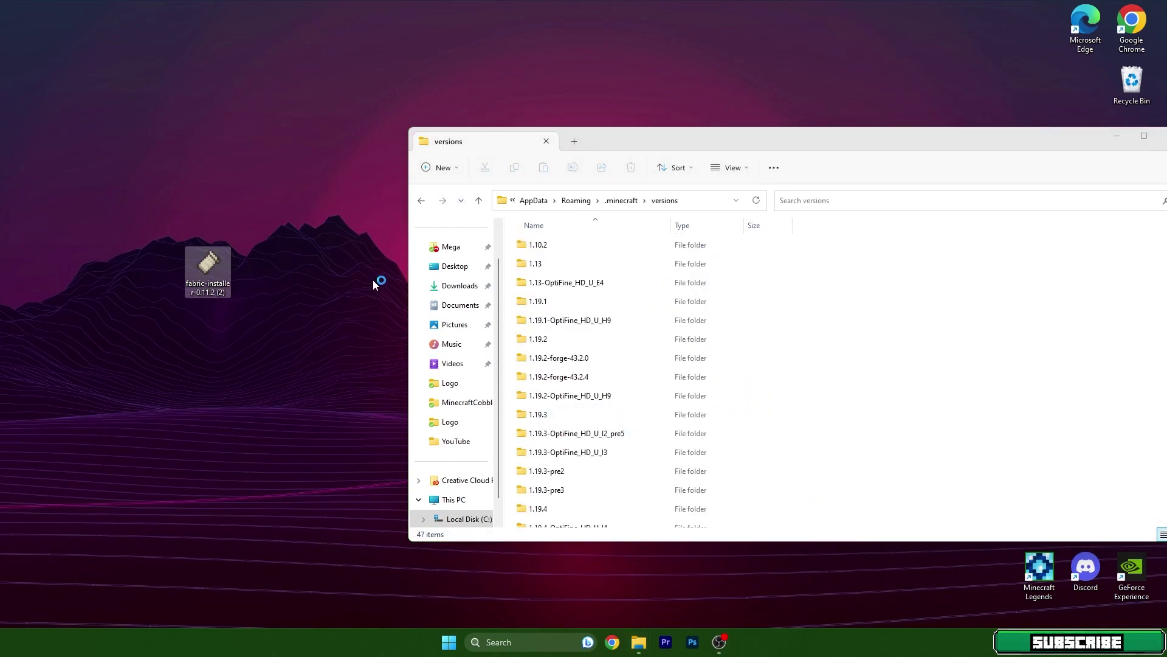
{"action": "left_click", "coordinate": [555, 279]}
{"action": "left_click", "coordinate": [555, 290]}
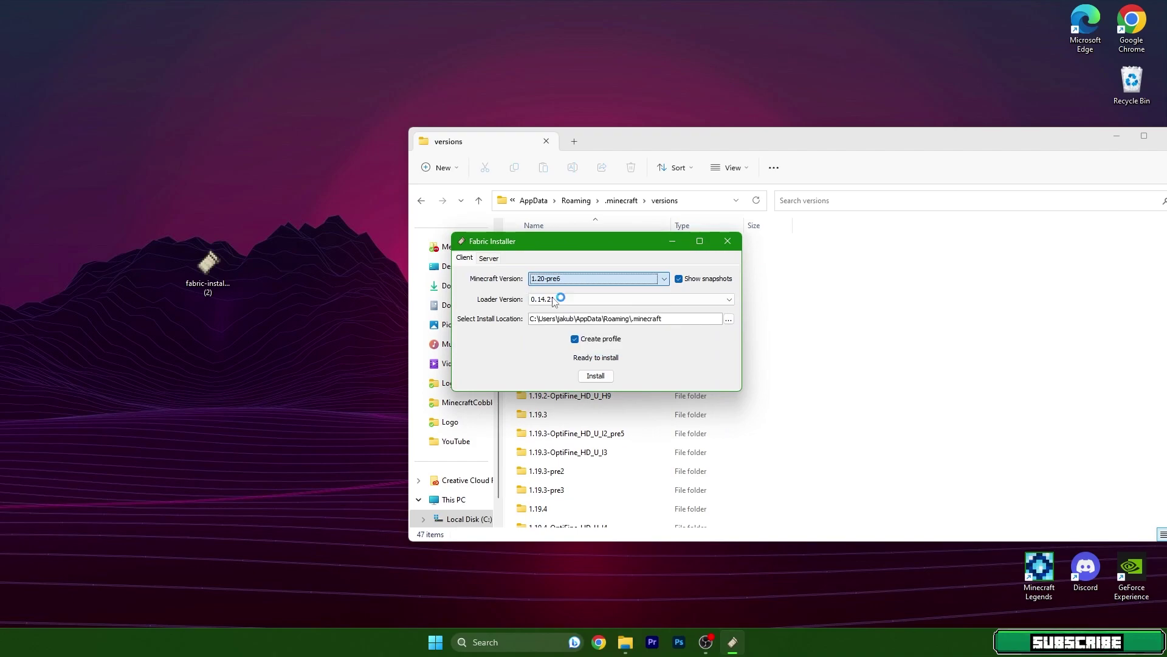
{"action": "left_click", "coordinate": [595, 376]}
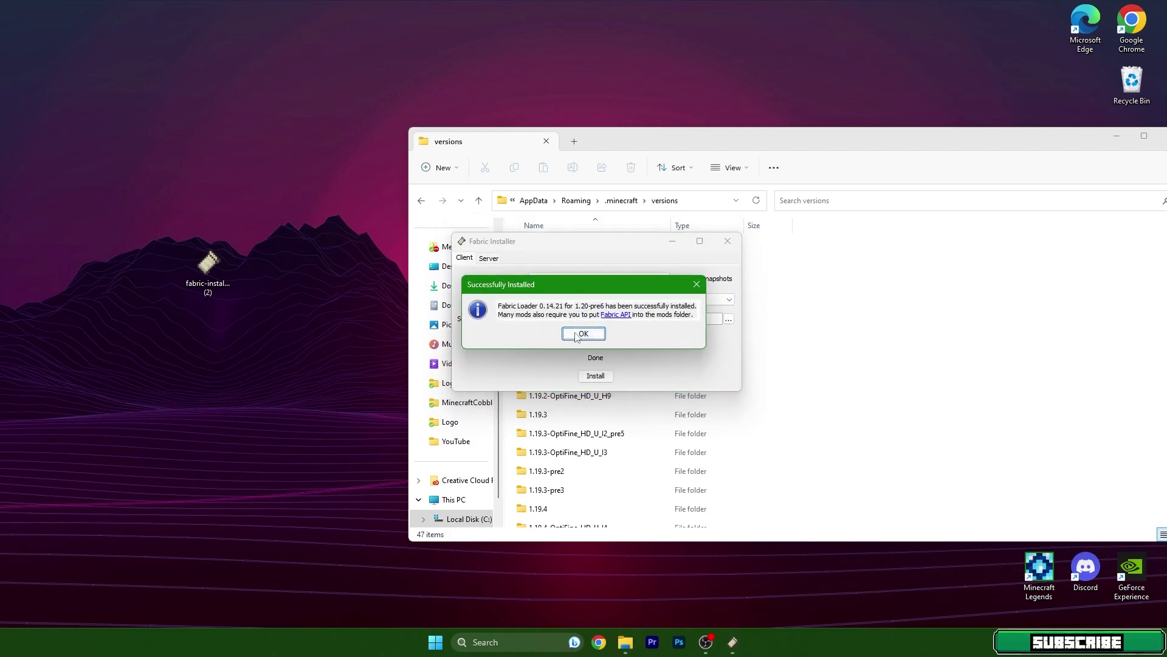
{"action": "left_click", "coordinate": [584, 334]}
Close the Fabric installer and the Explorer window.
{"action": "left_click", "coordinate": [728, 240]}
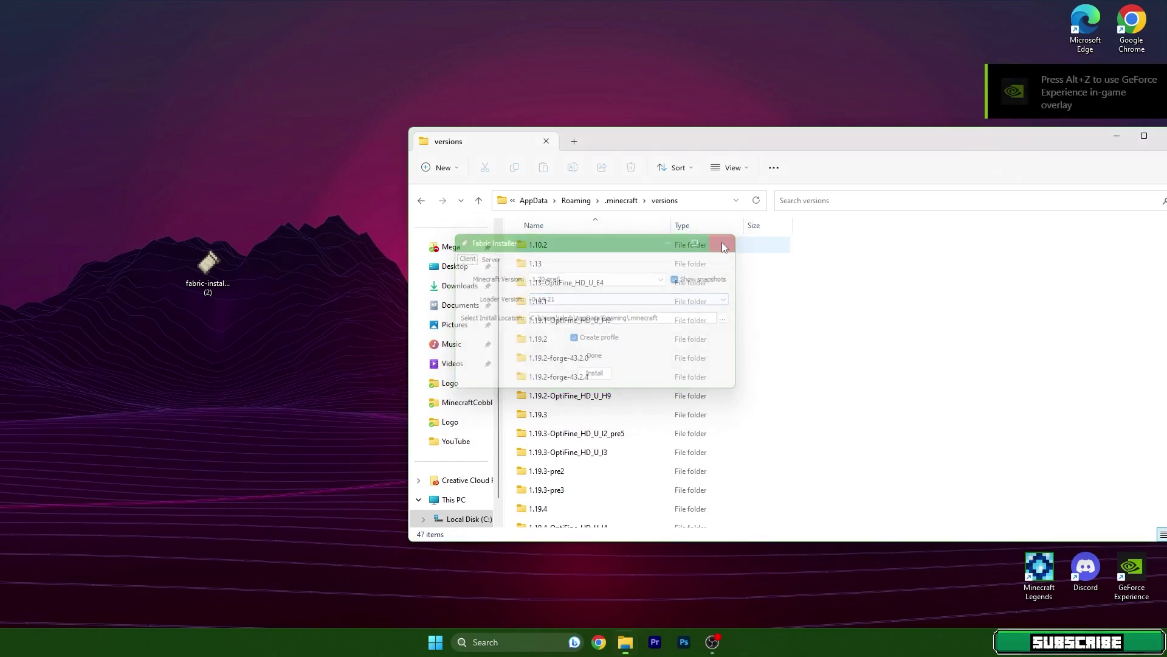
{"action": "left_click_drag", "start_coordinate": [756, 137], "coordinate": [614, 128]}
{"action": "scroll", "coordinate": [490, 395], "scroll_direction": "down", "scroll_amount": 10}
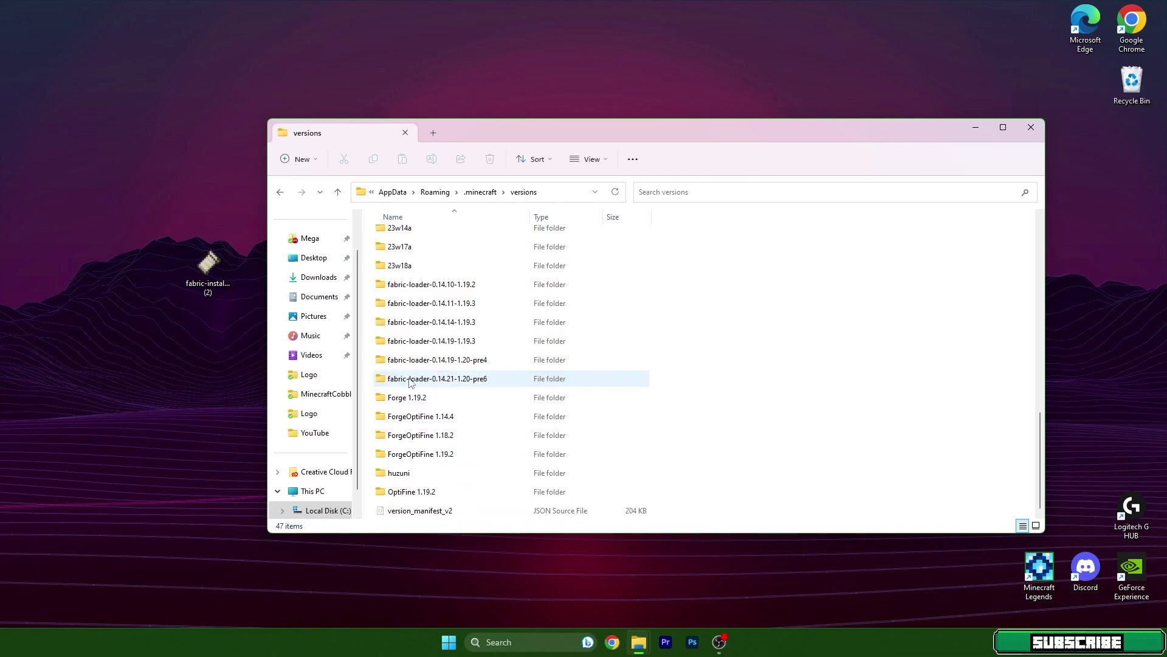
{"action": "left_click", "coordinate": [1027, 131]}
Delete fabric-installer from the desktop and launch TLauncher from a 'tlauncher' search.
{"action": "left_click", "coordinate": [209, 269]}
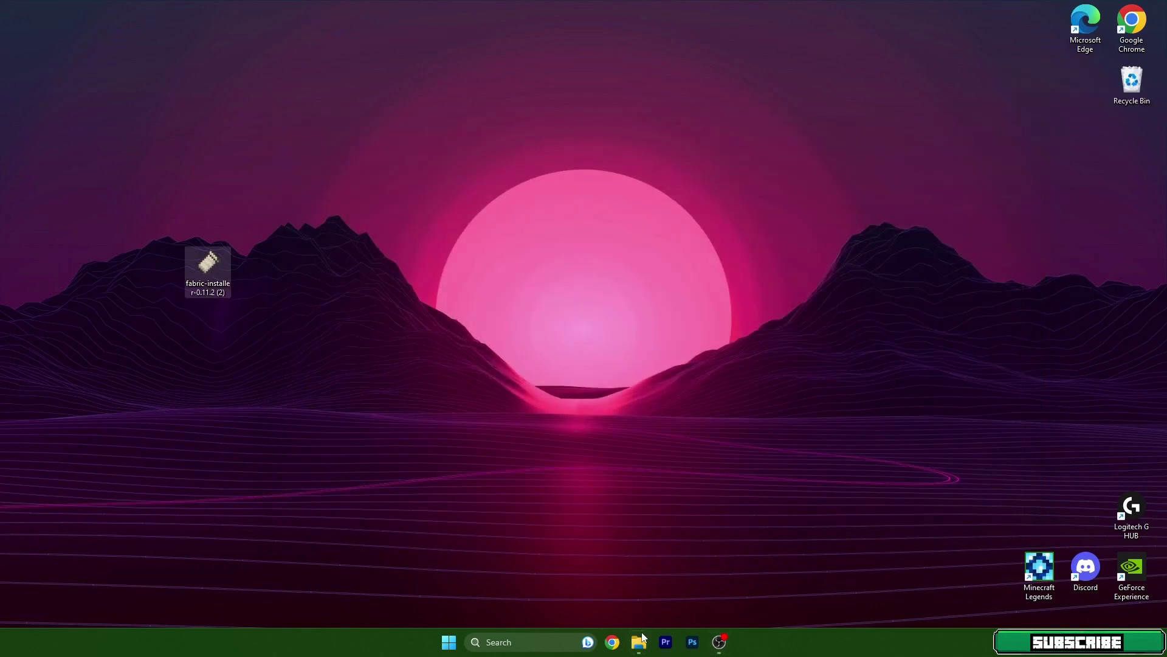
{"action": "key", "text": "Delete"}
{"action": "left_click", "coordinate": [495, 645]}
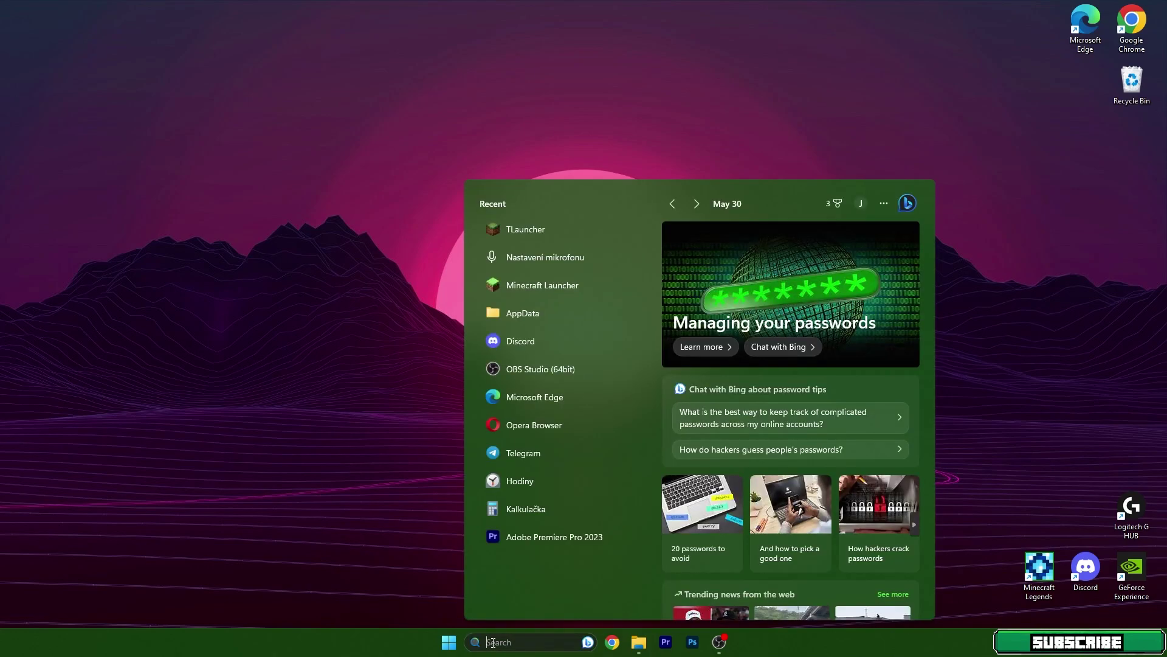
{"action": "type", "text": "tlauncher"}
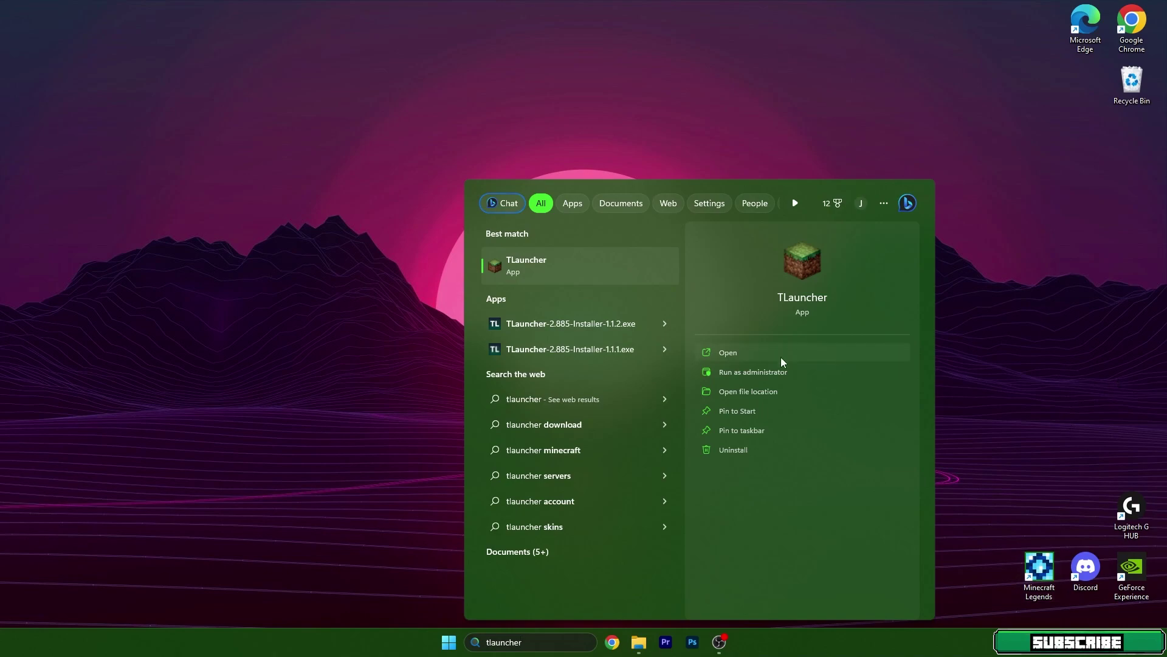
{"action": "left_click", "coordinate": [754, 357]}
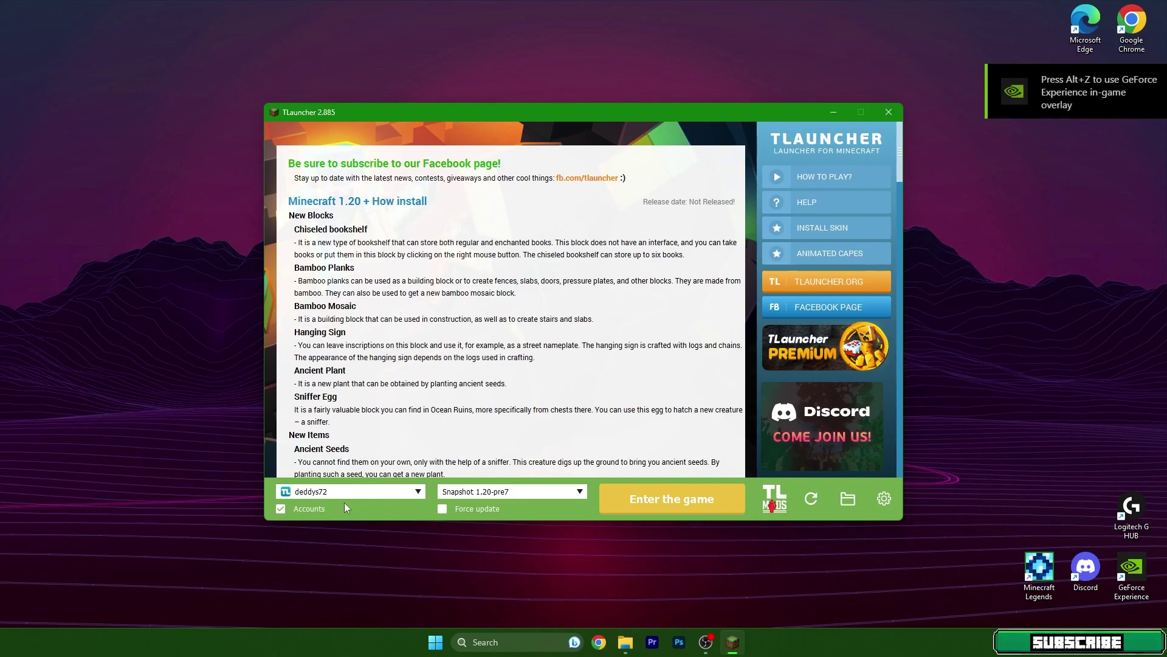
Launch Minecraft Snapshot 1.20-pre7 from TLauncher.
{"action": "left_click", "coordinate": [656, 495]}
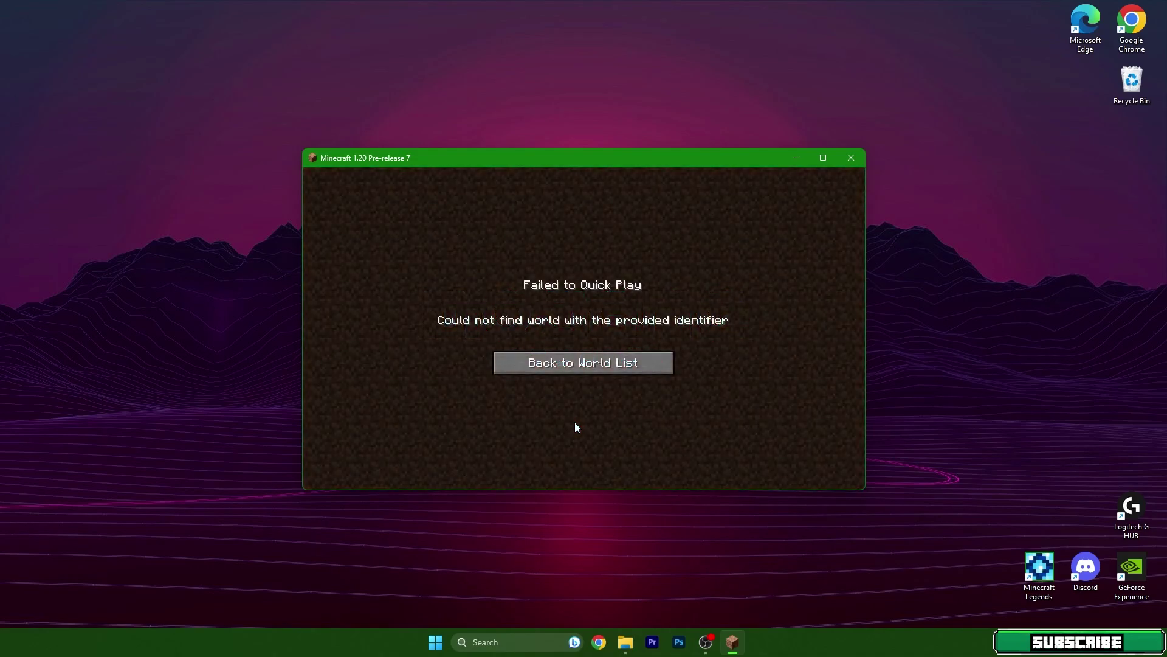
Maximize the game and open the Sherlock world, accepting the older-version warning.
{"action": "left_click", "coordinate": [646, 367]}
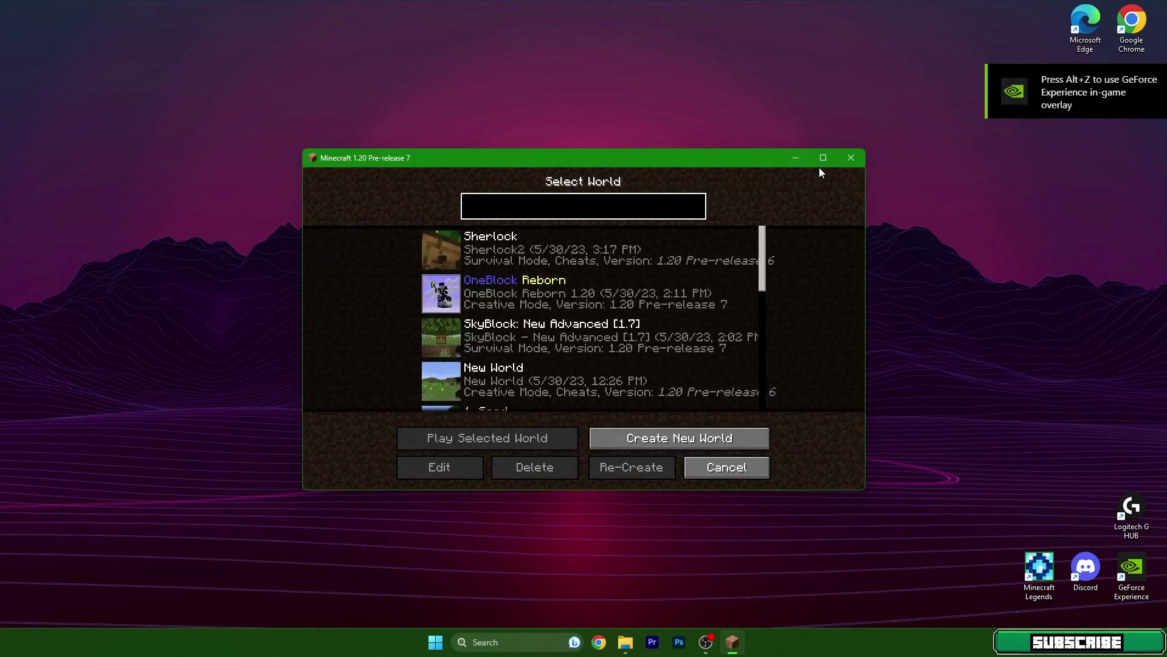
{"action": "left_click", "coordinate": [833, 157]}
{"action": "double_click", "coordinate": [556, 156]}
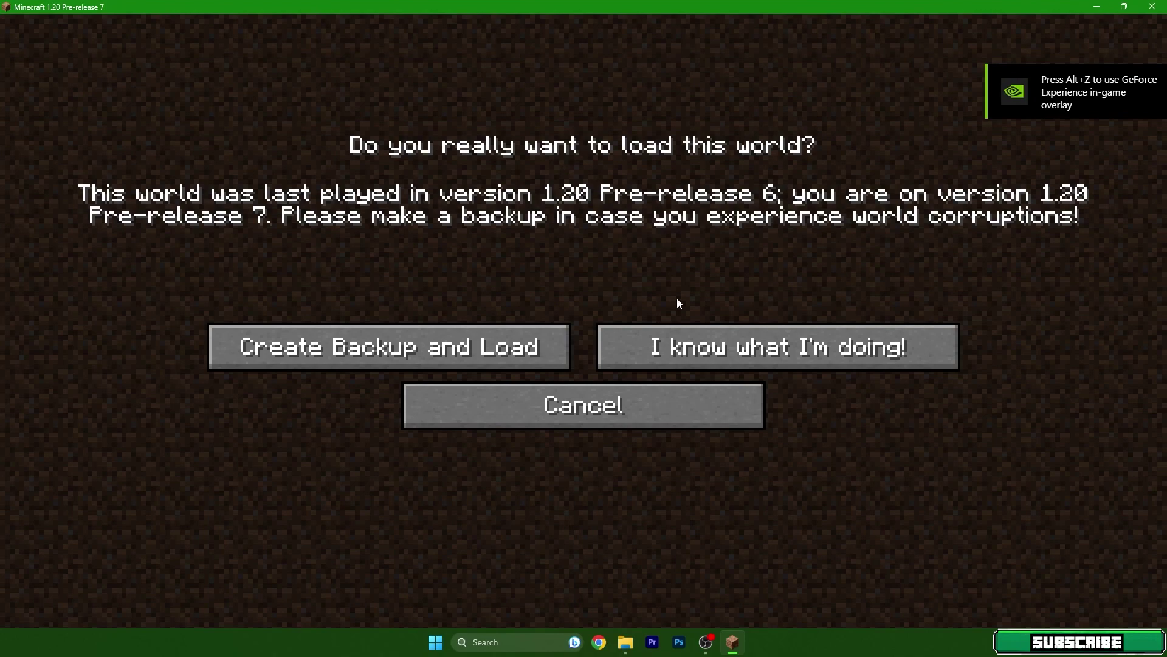
{"action": "left_click", "coordinate": [715, 352]}
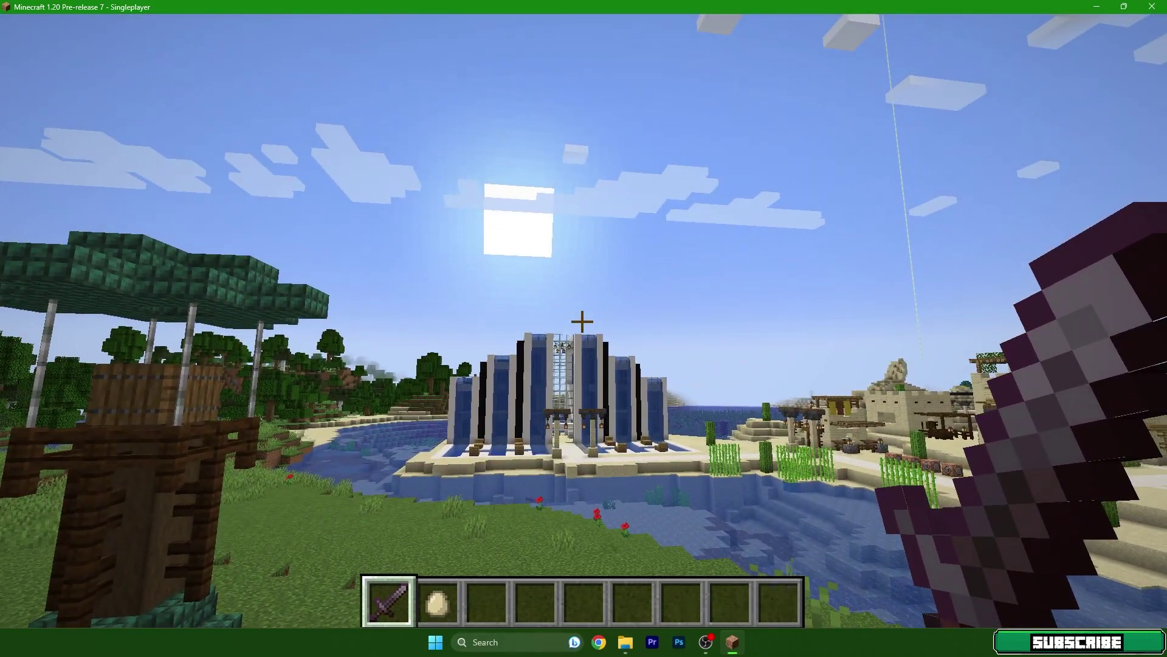
Show the F3 debug overlay to check frame rate, then pause to the Game Menu.
{"action": "key", "text": "F3"}
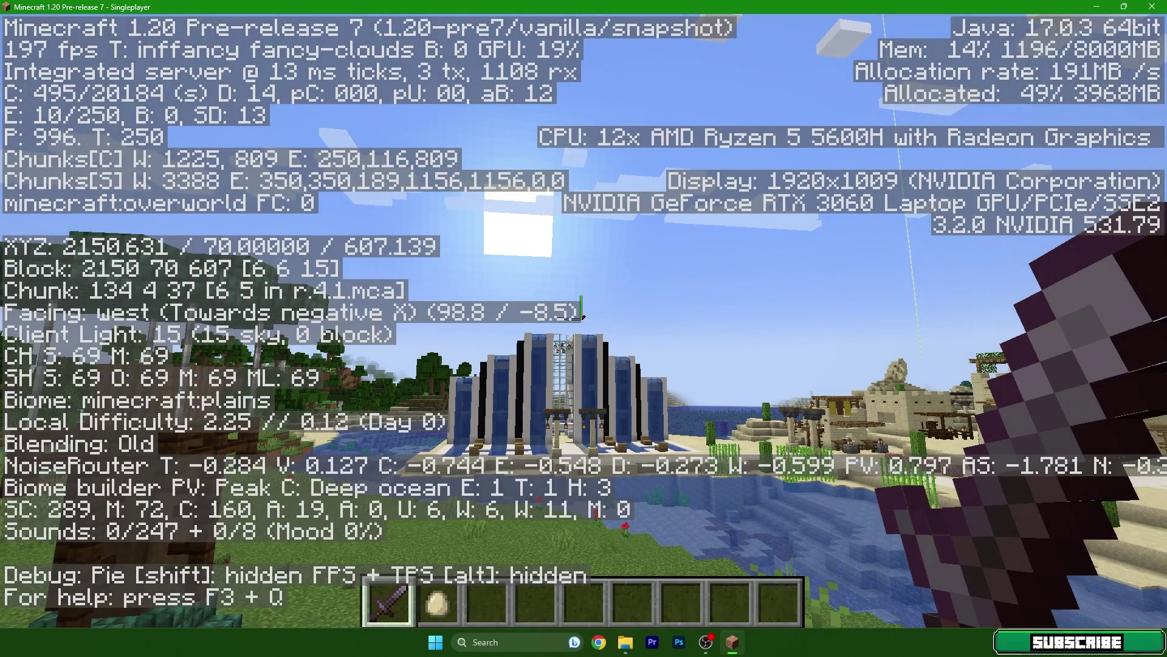
{"action": "key", "text": "Escape"}
Look over the vanilla Video Settings under Options, then return with Done.
{"action": "left_click", "coordinate": [528, 384]}
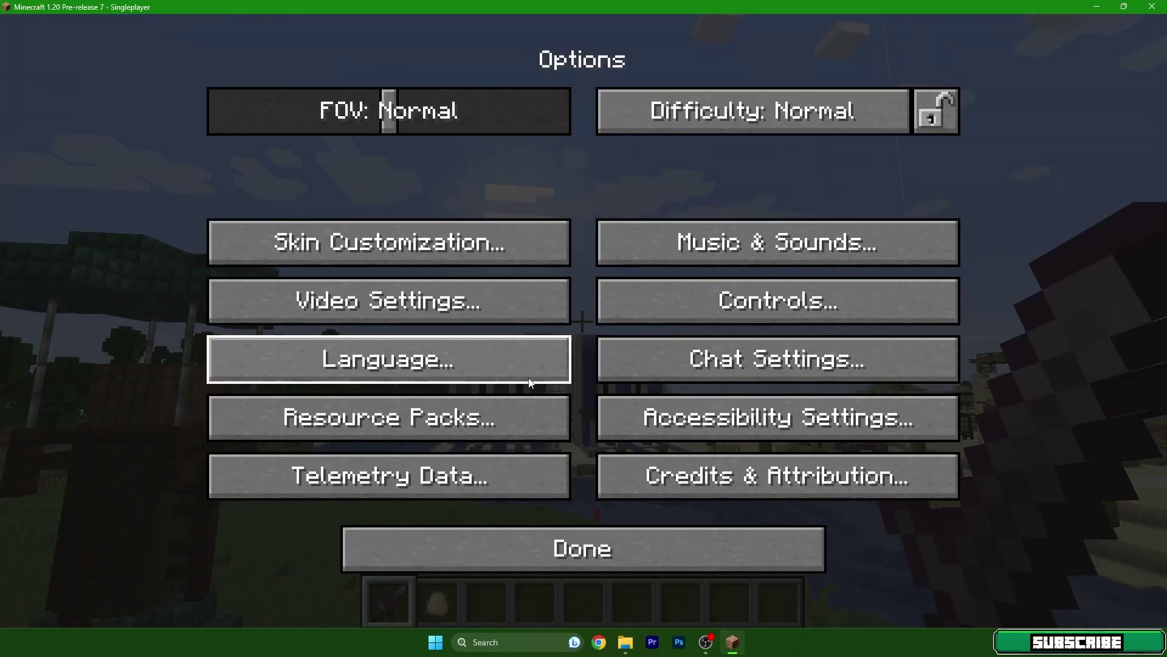
{"action": "left_click", "coordinate": [387, 316]}
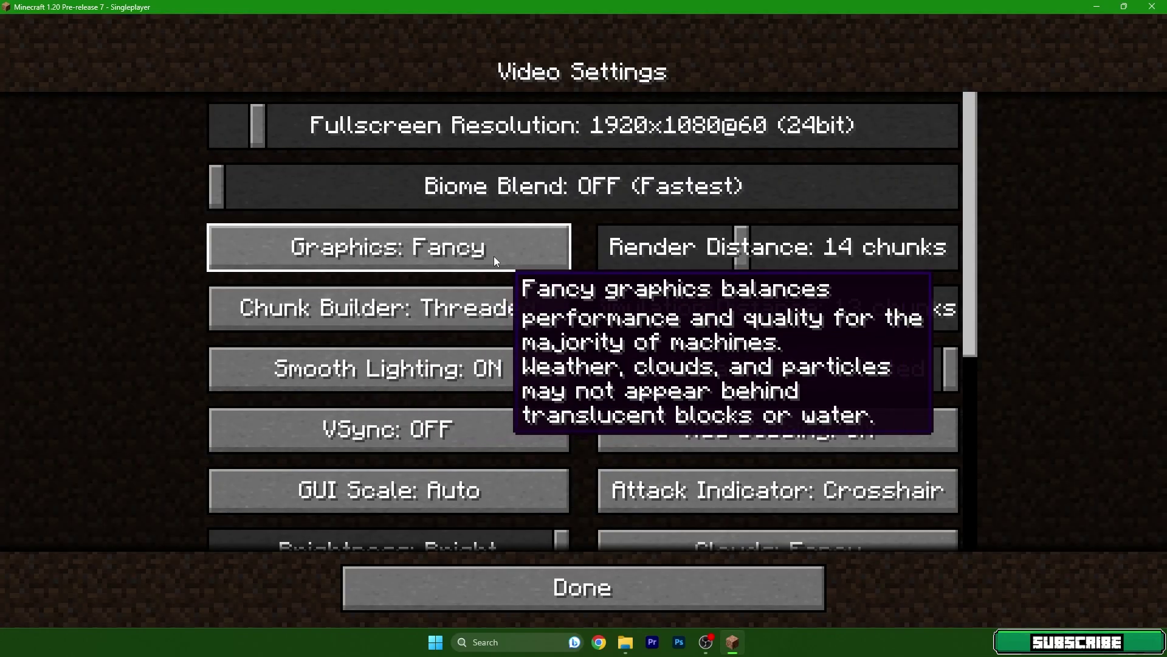
{"action": "left_click", "coordinate": [623, 589]}
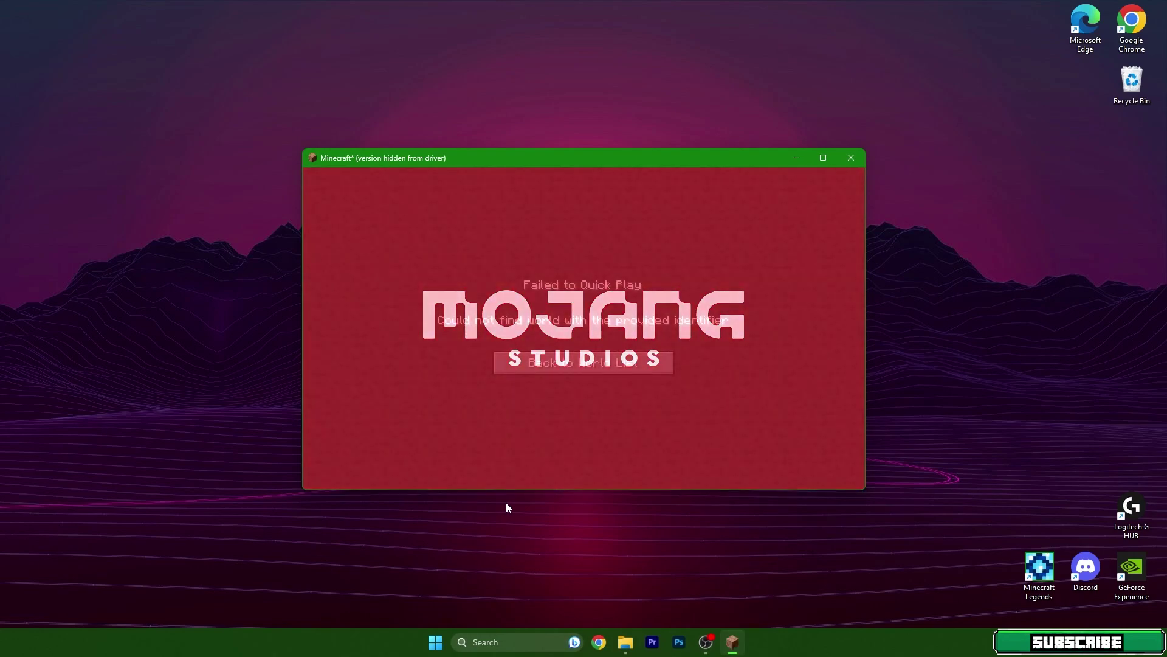
Maximize the game, load the saved world past the downgrade warning, and pause.
{"action": "left_click", "coordinate": [823, 157]}
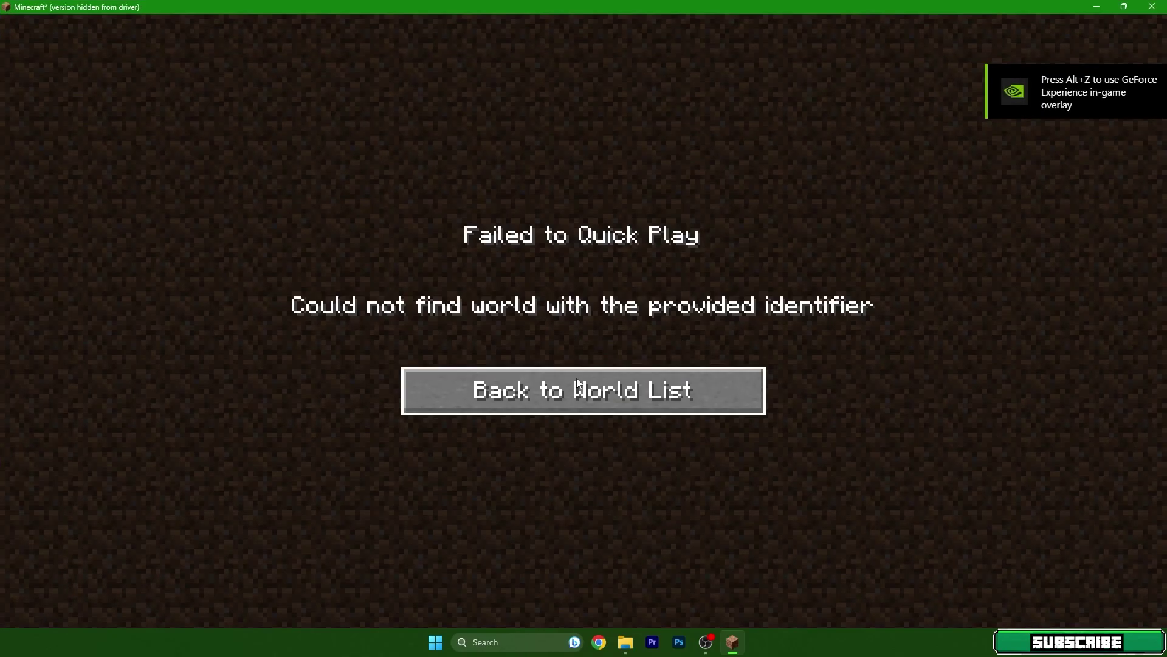
{"action": "left_click", "coordinate": [577, 384]}
{"action": "double_click", "coordinate": [560, 206]}
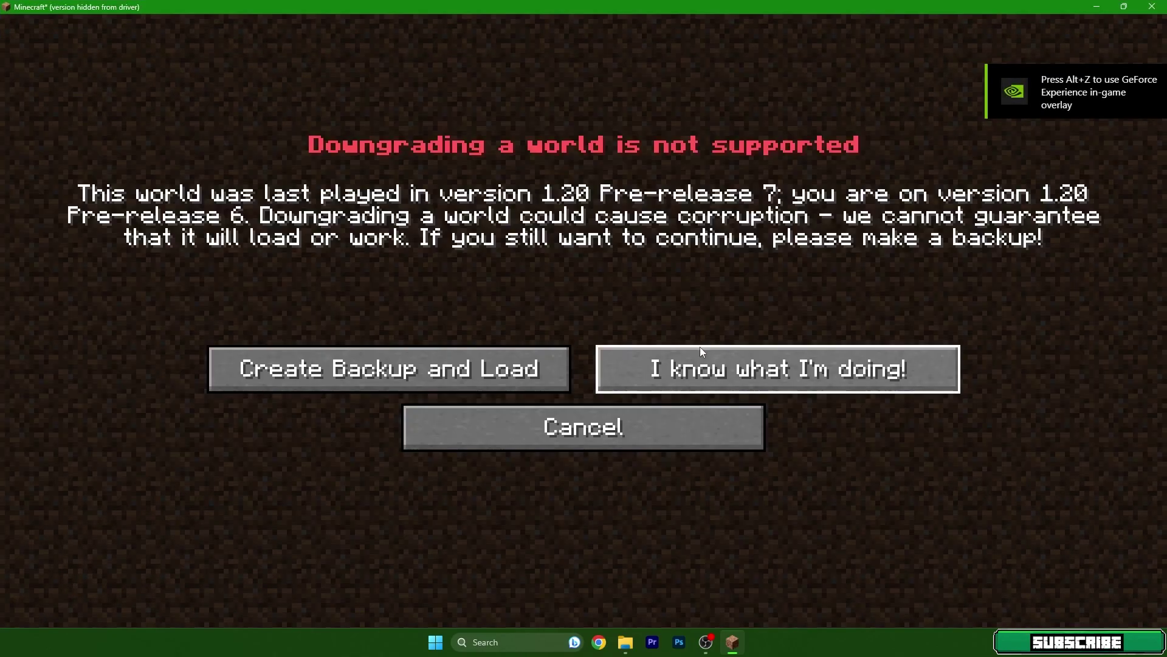
{"action": "left_click", "coordinate": [700, 351]}
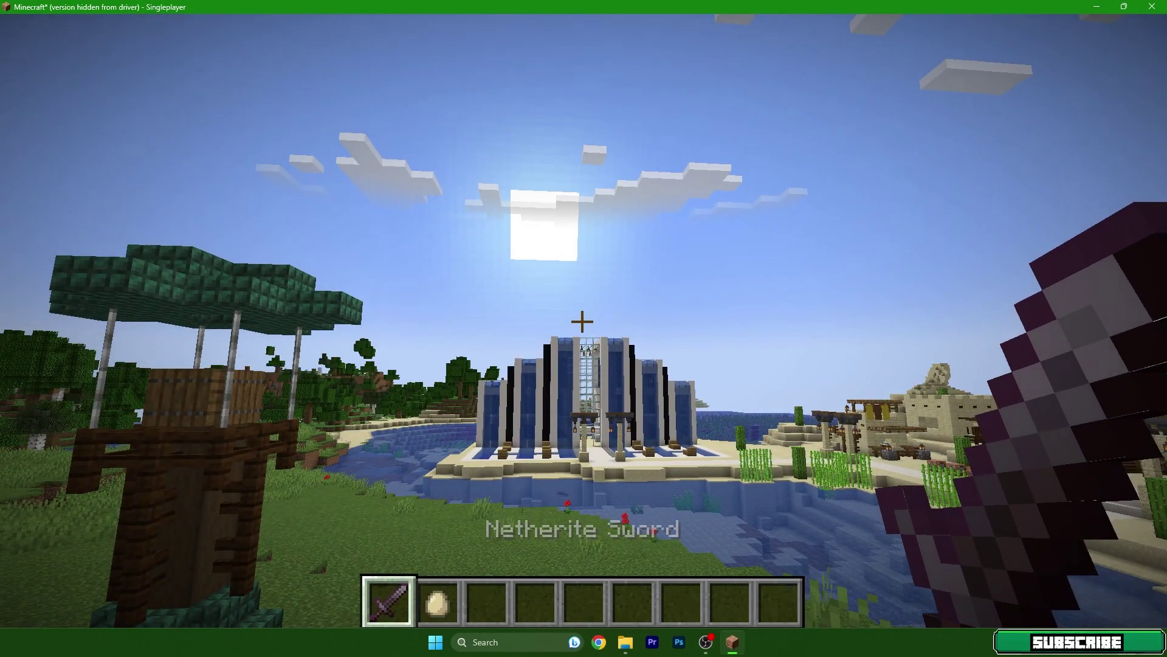
{"action": "key", "text": "Escape"}
In Video Settings, drop Render Distance from 14 to 8 and Simulation Distance to 6 chunks.
{"action": "left_click", "coordinate": [454, 387]}
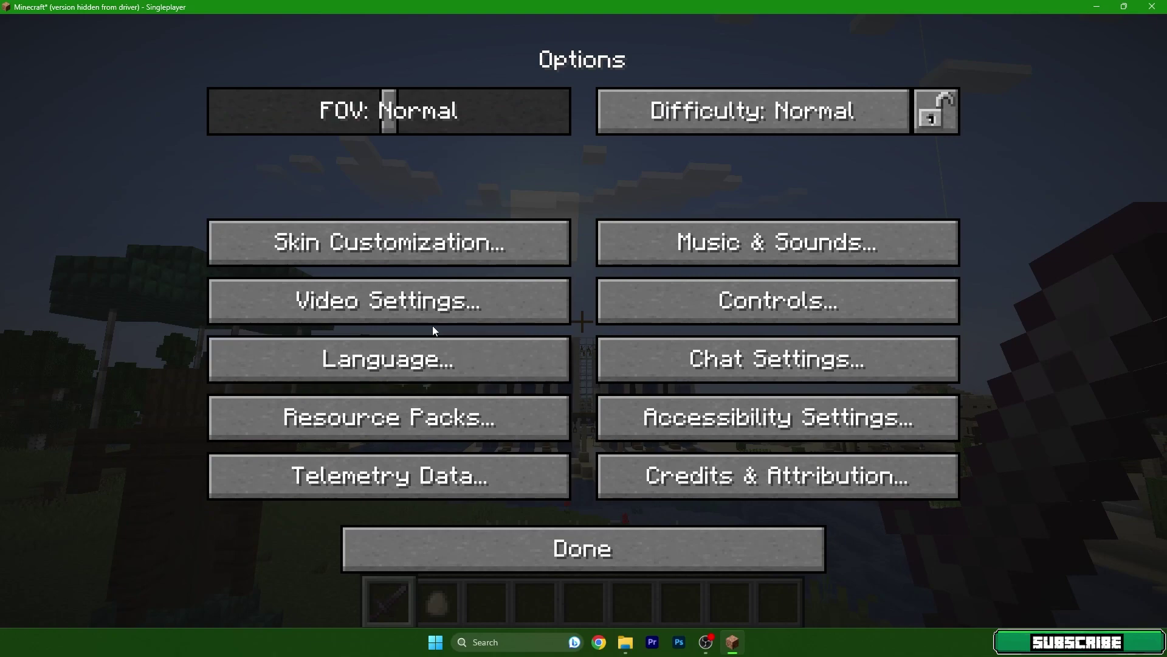
{"action": "left_click", "coordinate": [425, 308]}
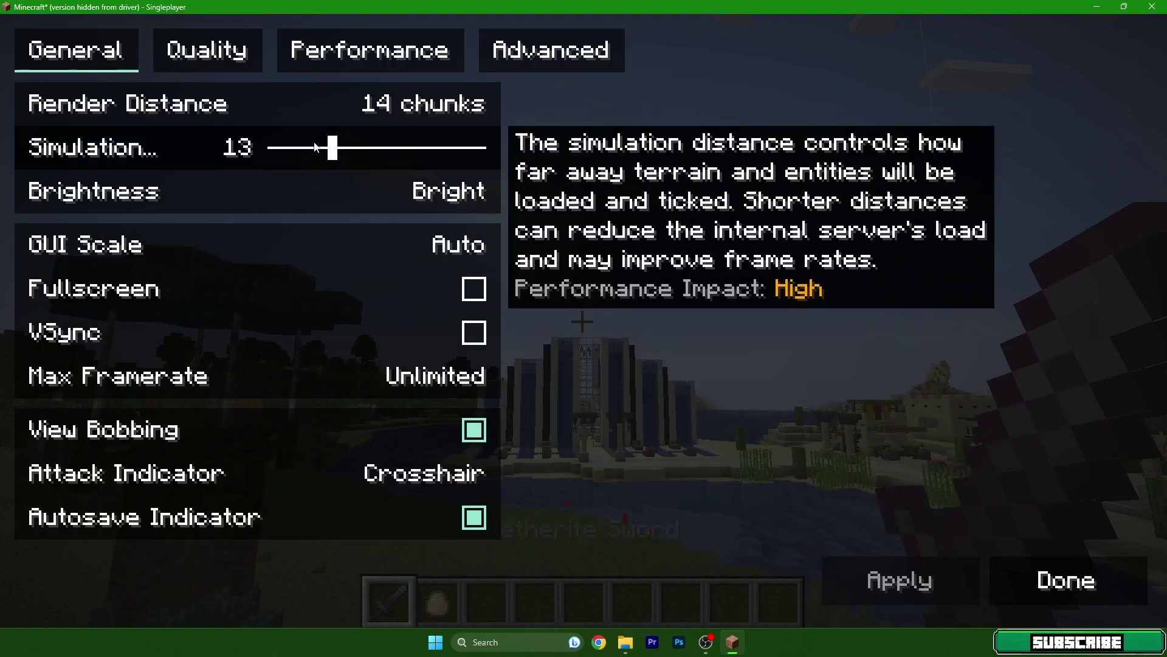
{"action": "left_click", "coordinate": [325, 108]}
{"action": "left_click_drag", "start_coordinate": [326, 115], "coordinate": [276, 154]}
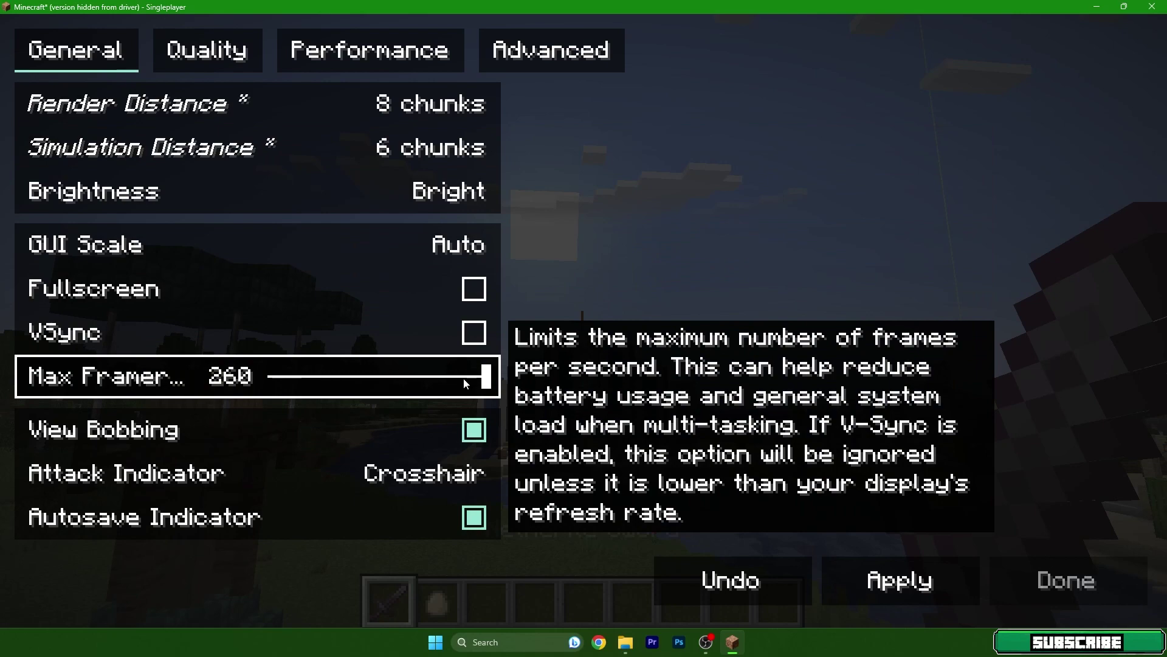
Set graphics quality to Fast, turn clouds off, and set weather and leaves quality to Default.
{"action": "left_click", "coordinate": [189, 61]}
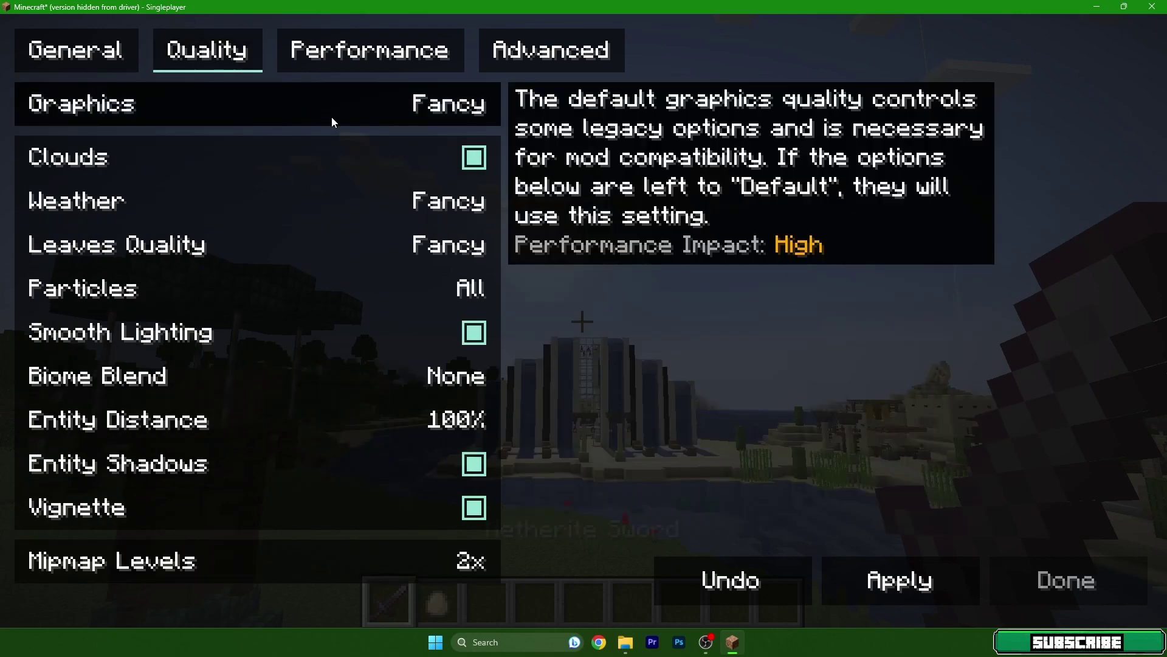
{"action": "left_click", "coordinate": [162, 116]}
{"action": "left_click", "coordinate": [165, 114]}
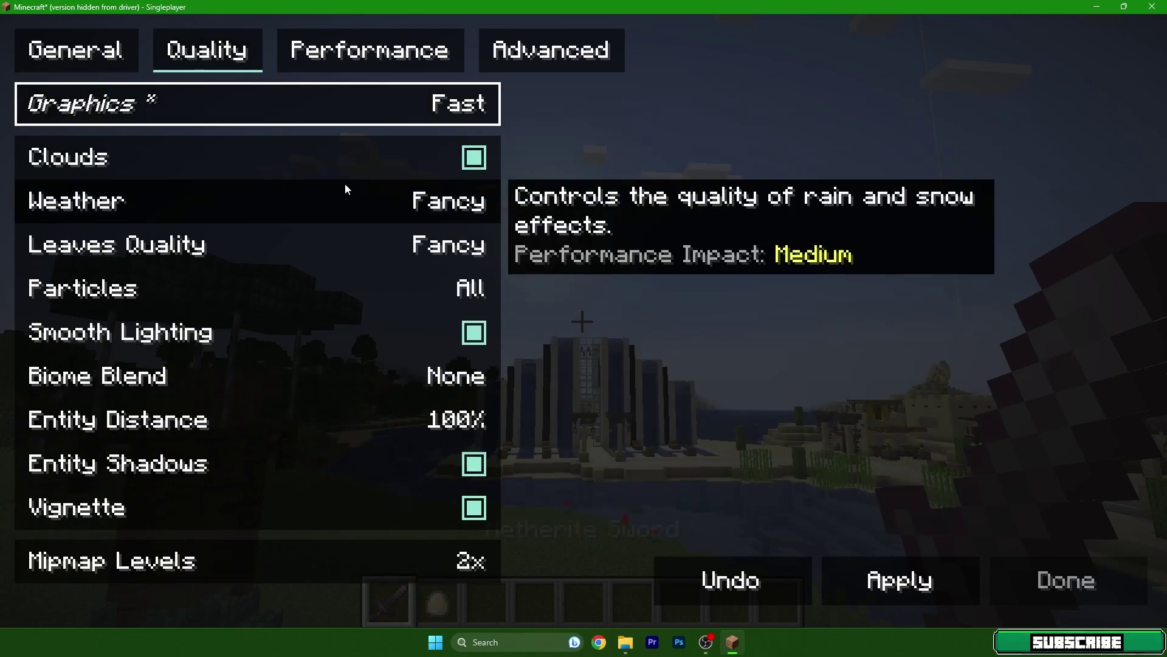
{"action": "left_click", "coordinate": [352, 173]}
{"action": "left_click", "coordinate": [363, 214]}
{"action": "left_click", "coordinate": [363, 214]}
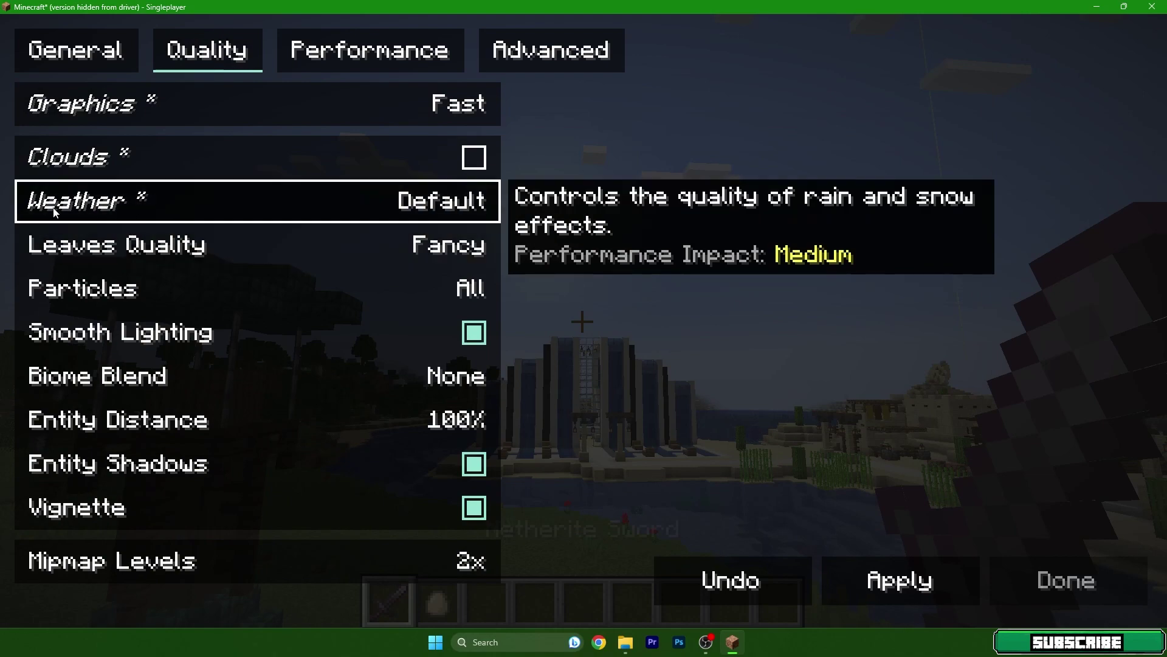
{"action": "left_click", "coordinate": [367, 254]}
{"action": "left_click", "coordinate": [367, 255]}
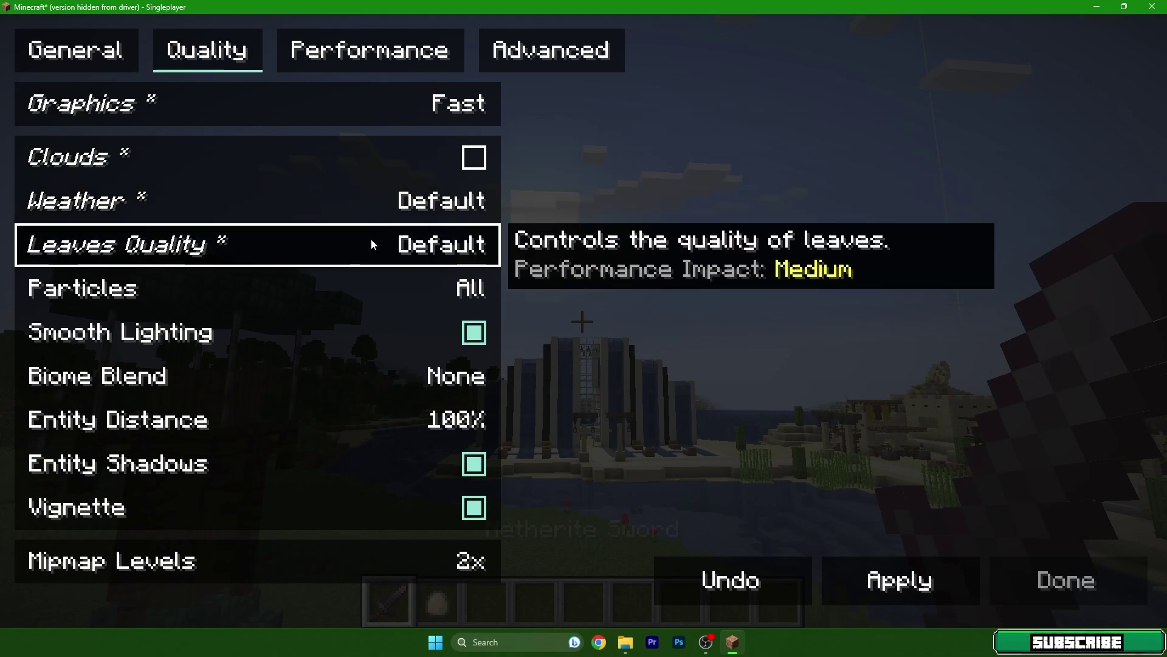
Set particles to Minimal, biome blend 0, mipmap levels 0; turn off smooth lighting, entity shadows, vignette.
{"action": "left_click", "coordinate": [370, 293]}
{"action": "left_click", "coordinate": [370, 294]}
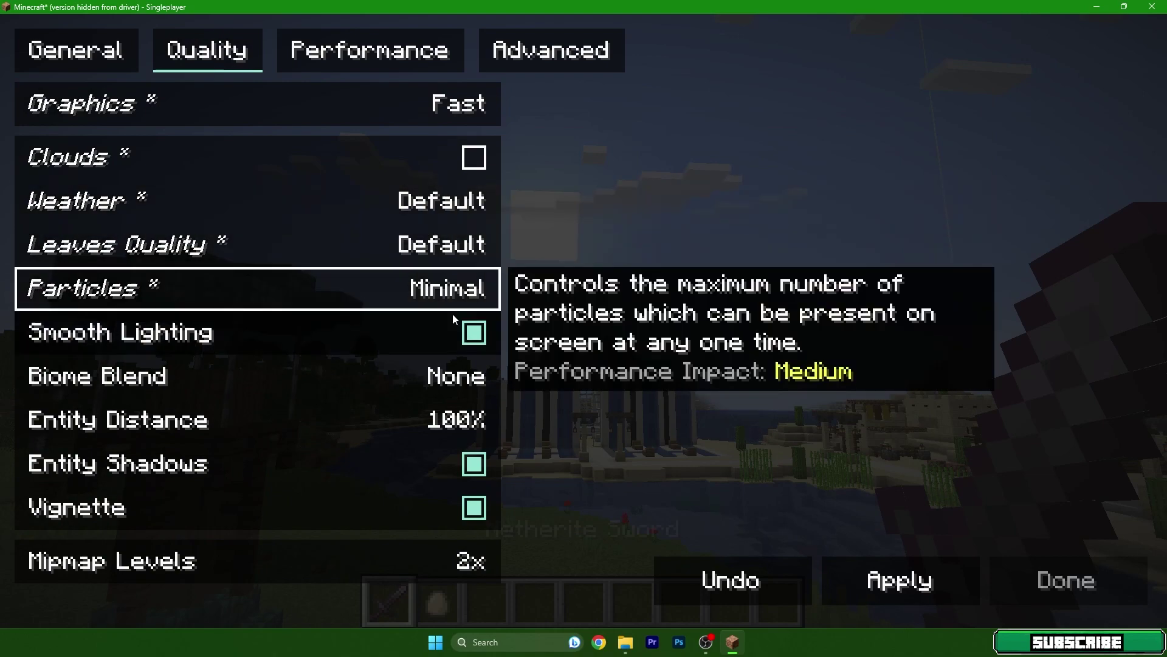
{"action": "left_click", "coordinate": [463, 344]}
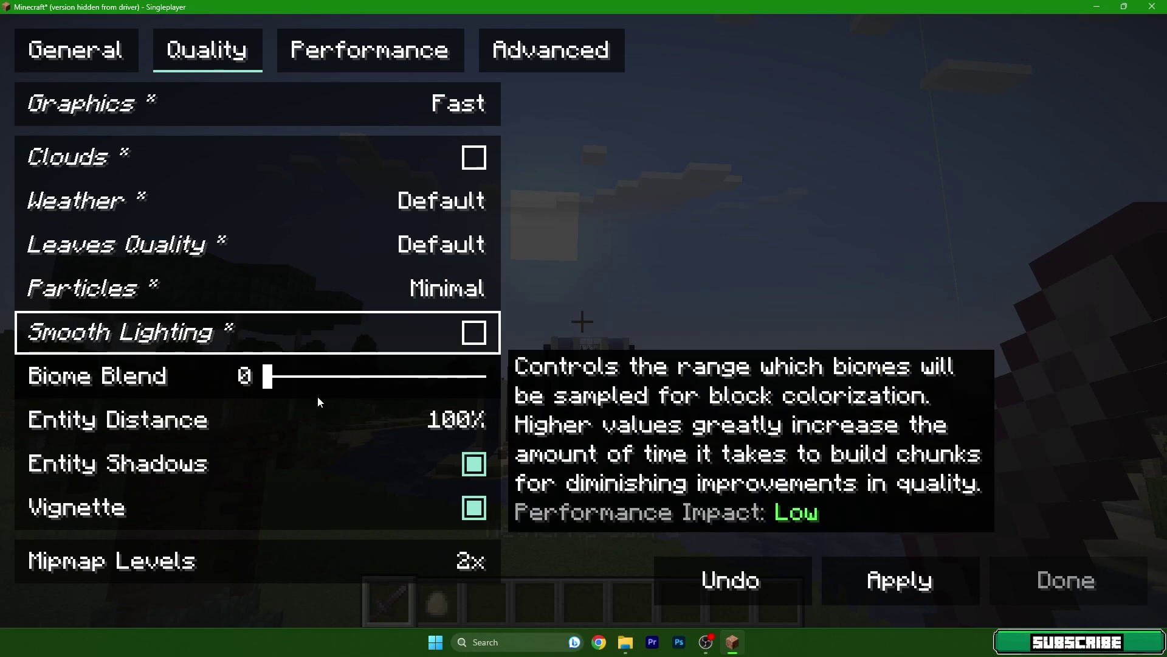
{"action": "left_click", "coordinate": [273, 388]}
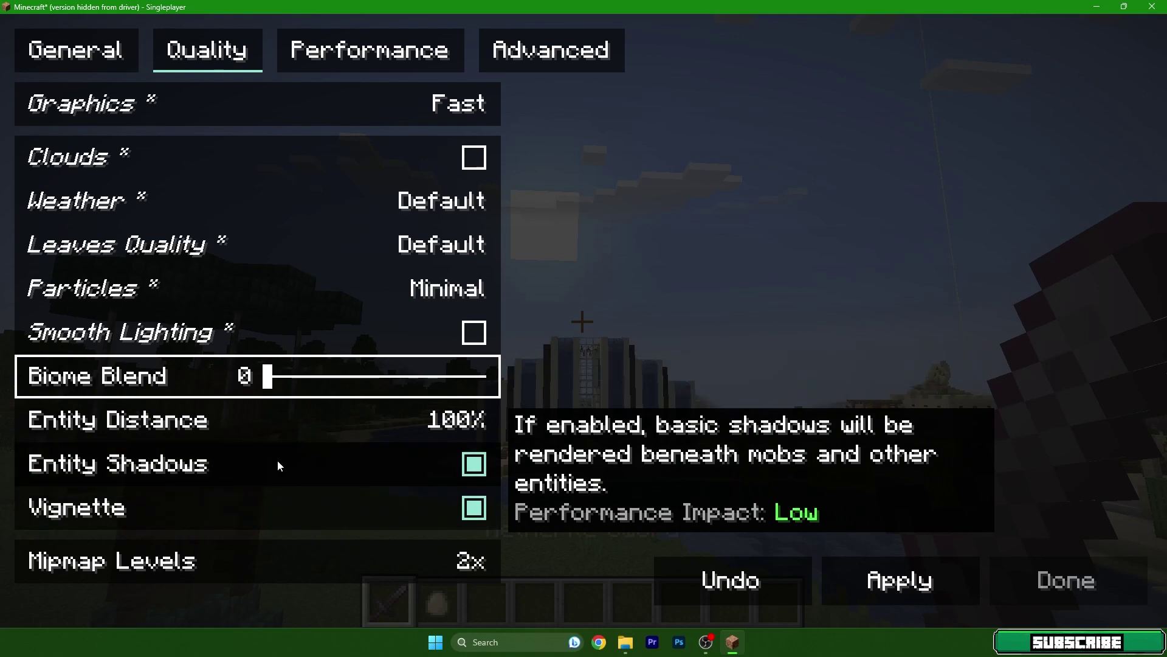
{"action": "left_click", "coordinate": [339, 469]}
{"action": "left_click", "coordinate": [145, 517]}
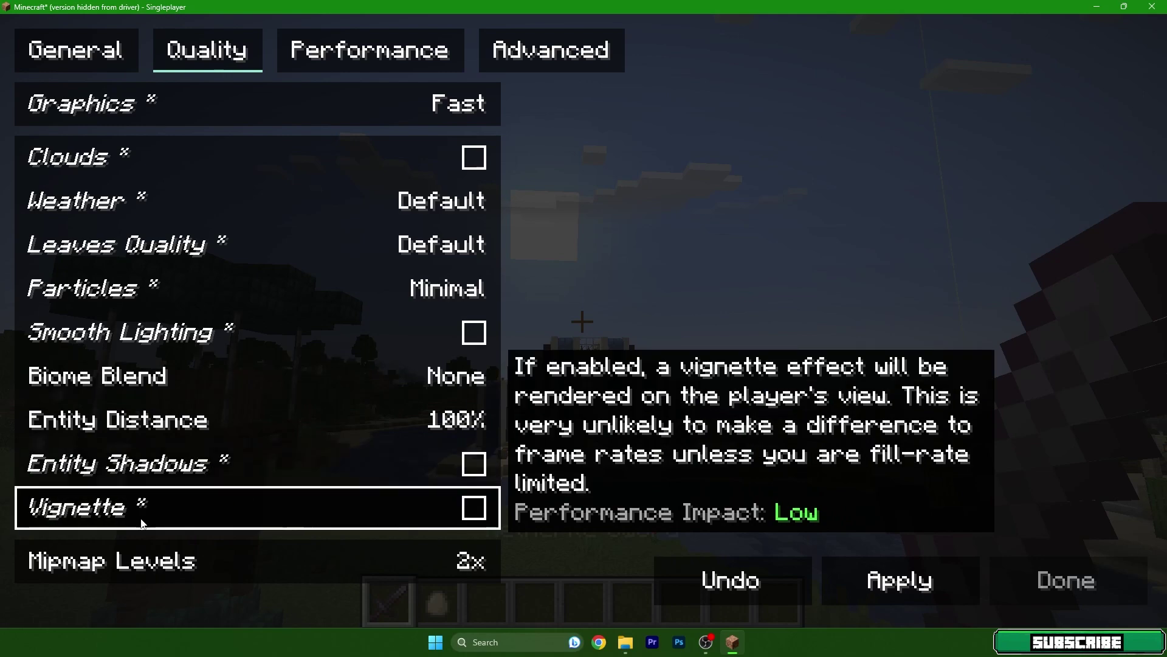
{"action": "left_click_drag", "start_coordinate": [337, 550], "coordinate": [268, 561]}
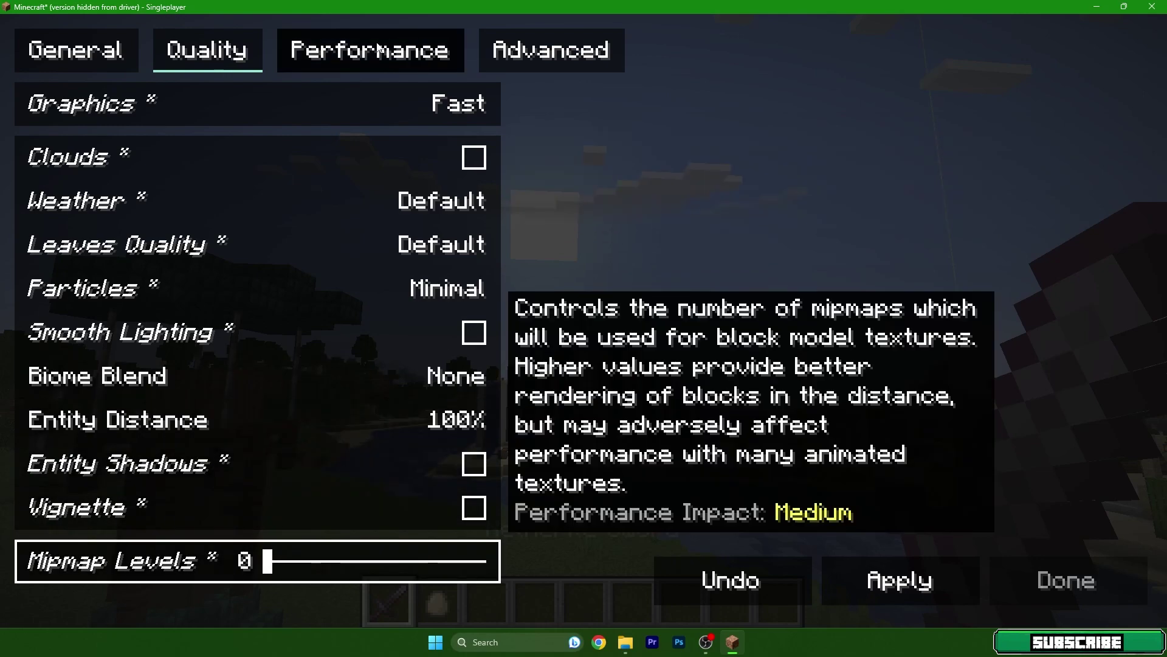
{"action": "left_click", "coordinate": [370, 50]}
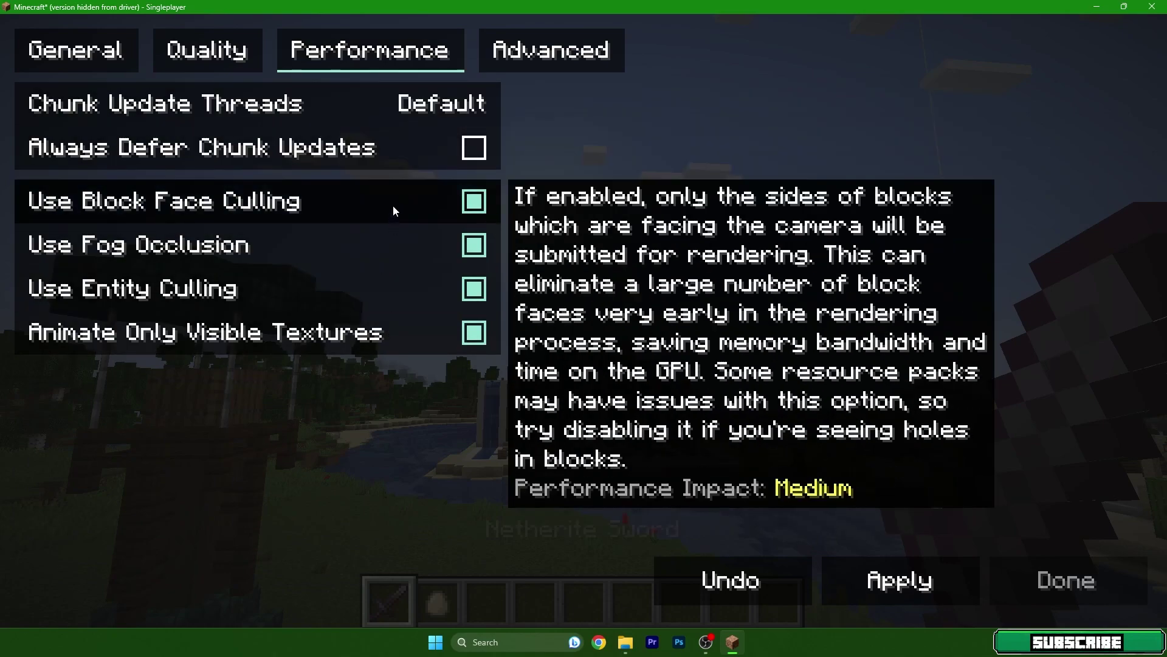
Untick block face culling, fog occlusion, entity culling and animate only visible textures.
{"action": "left_click", "coordinate": [393, 206]}
{"action": "left_click", "coordinate": [380, 245]}
{"action": "left_click", "coordinate": [374, 289]}
{"action": "left_click", "coordinate": [389, 332]}
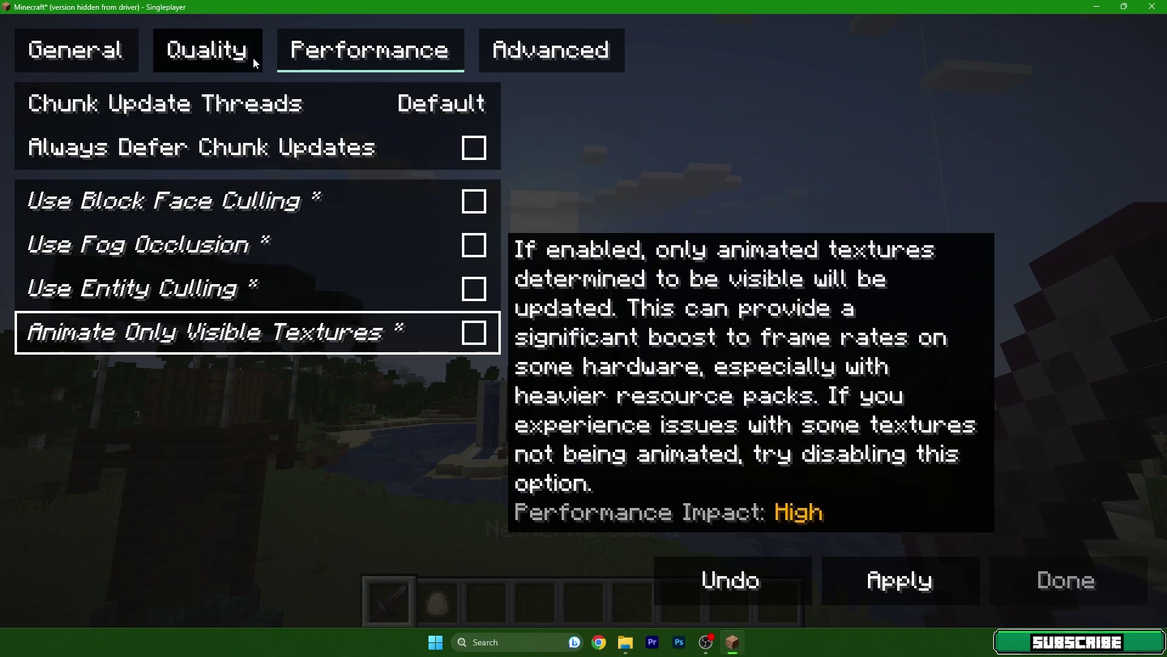
Keep CPU Render-Ahead at 9 in the Advanced options.
{"action": "left_click", "coordinate": [253, 57]}
{"action": "left_click", "coordinate": [535, 72]}
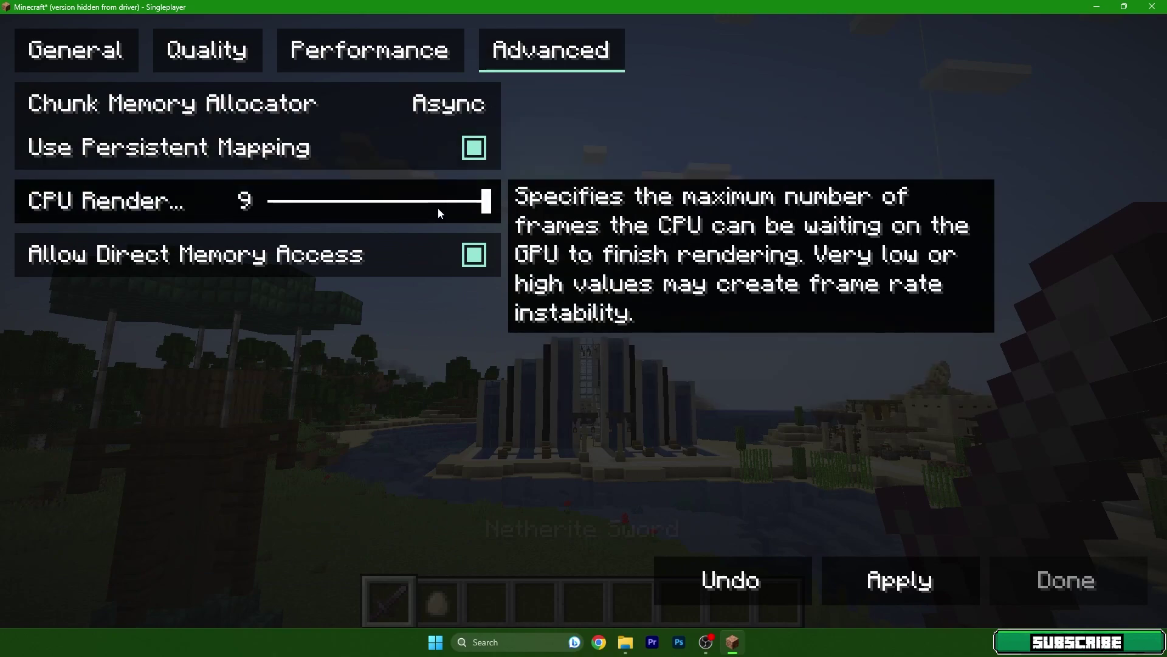
{"action": "left_click", "coordinate": [470, 214]}
{"action": "left_click", "coordinate": [469, 203]}
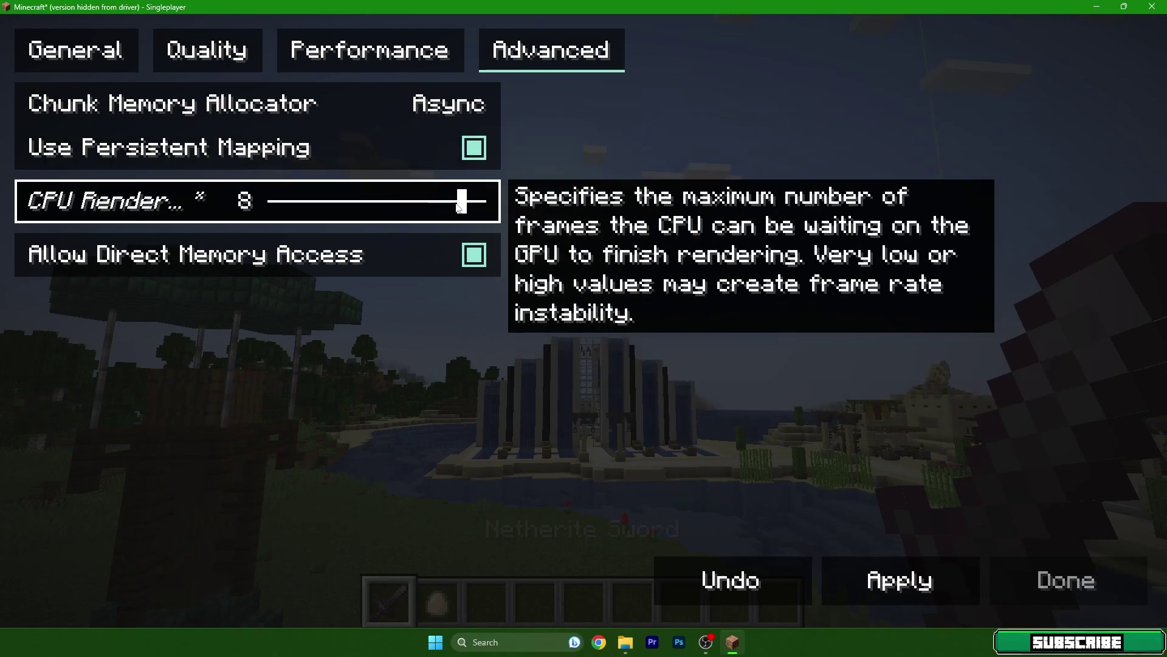
{"action": "key", "text": "Right"}
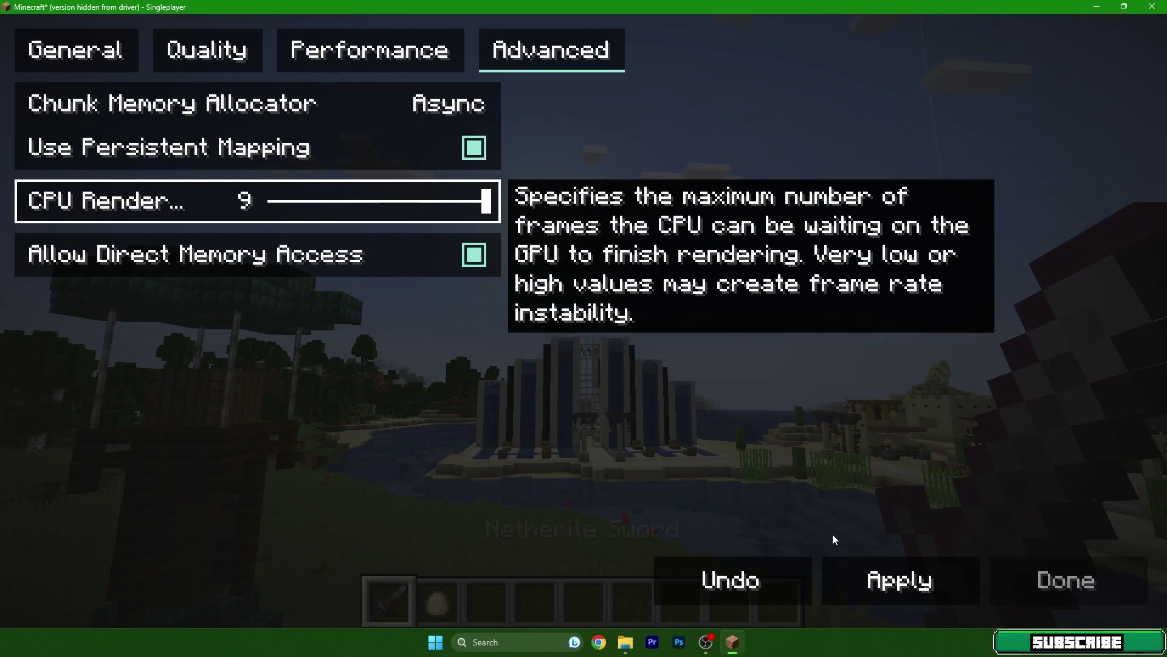